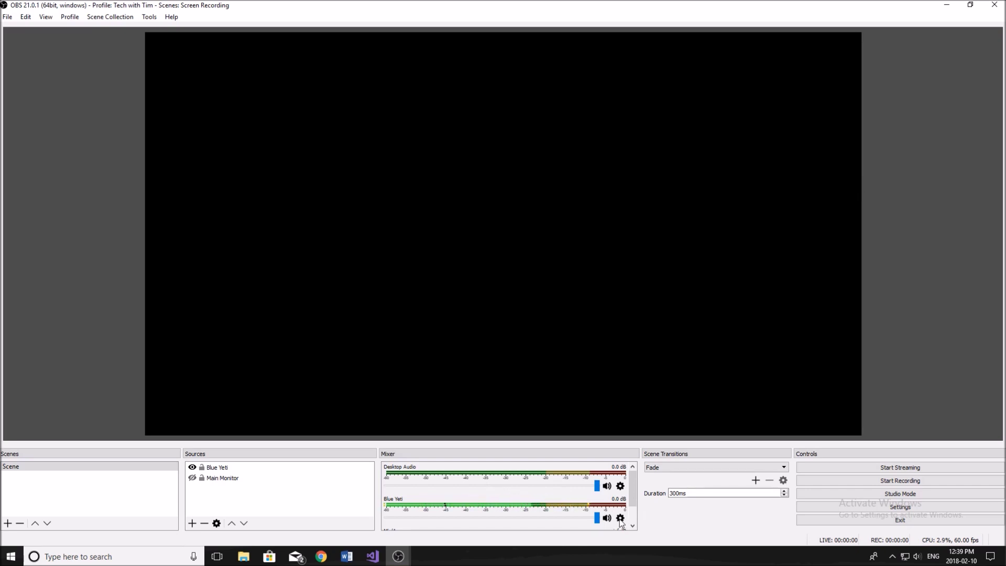
- Open the Blue Yeti mic's filters and add a Noise Suppression audio filter
{"action": "left_click", "coordinate": [621, 519]}
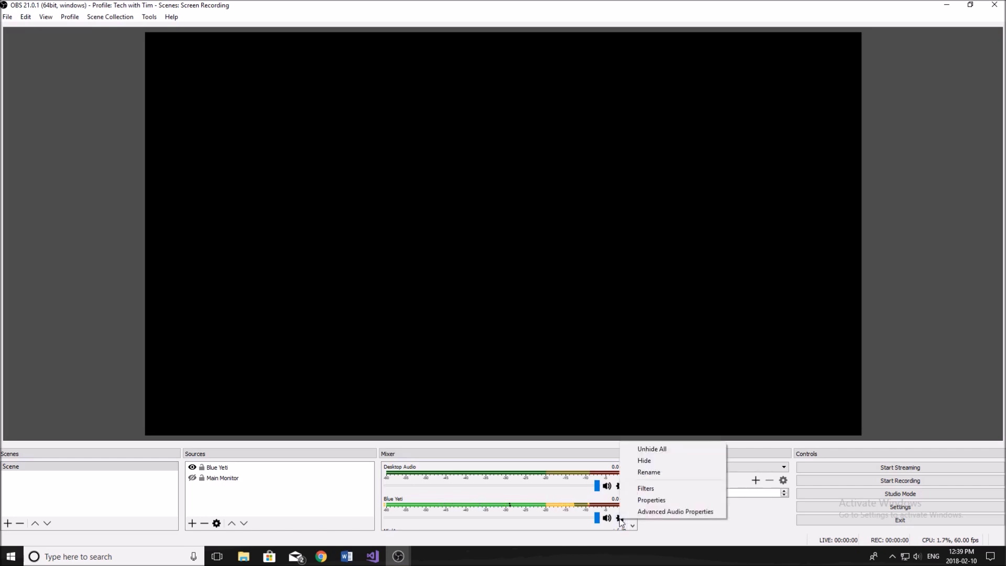
{"action": "left_click", "coordinate": [648, 489]}
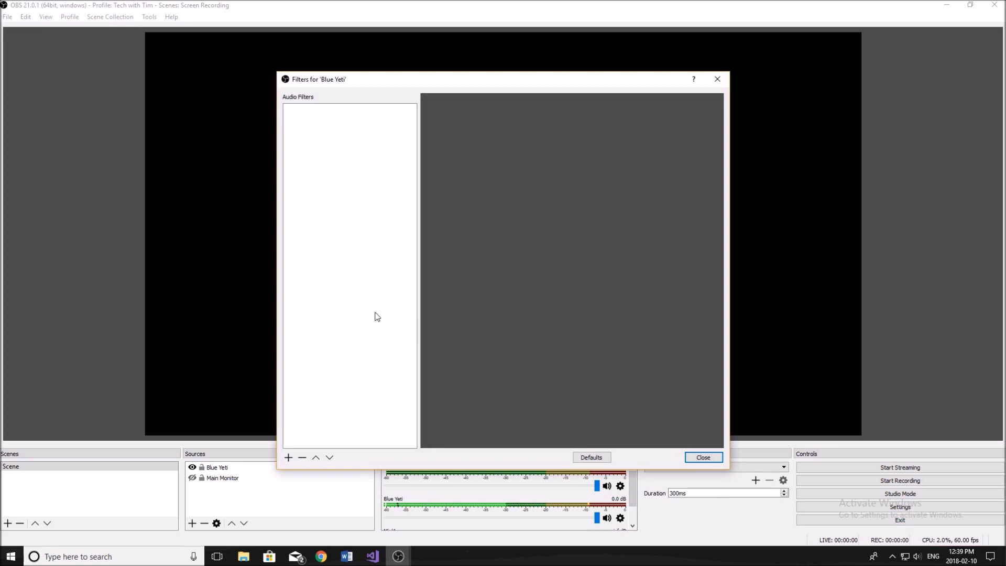
{"action": "left_click", "coordinate": [288, 458]}
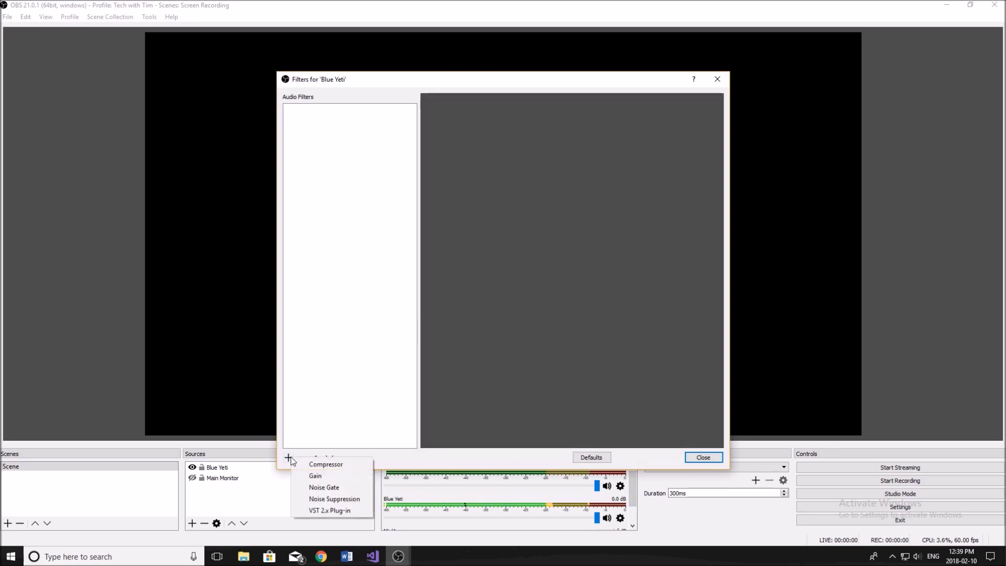
{"action": "left_click", "coordinate": [354, 499]}
- Accept the Noise Suppression filter name and set its suppression level to -15 dB
{"action": "left_click", "coordinate": [477, 293]}
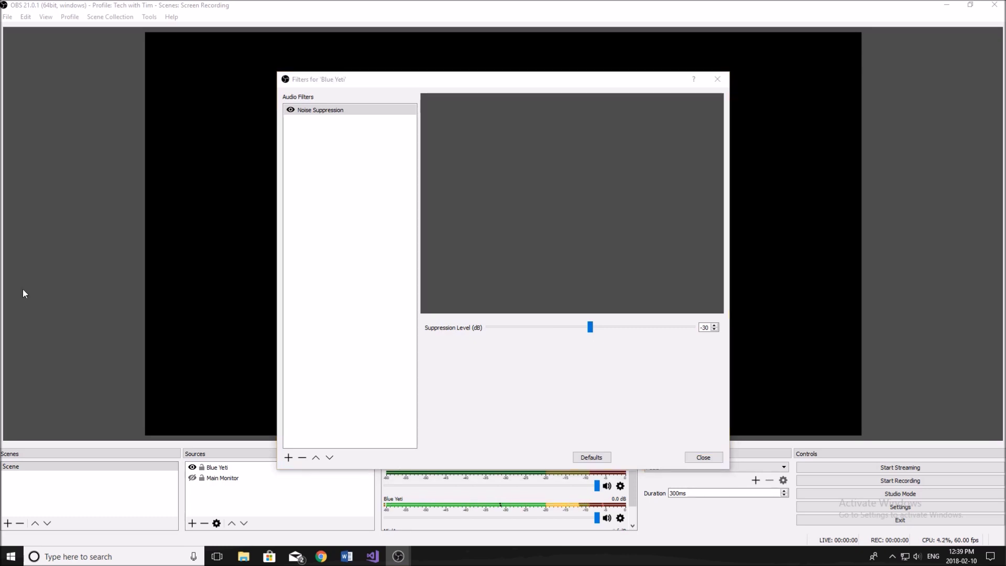
{"action": "left_click", "coordinate": [541, 287]}
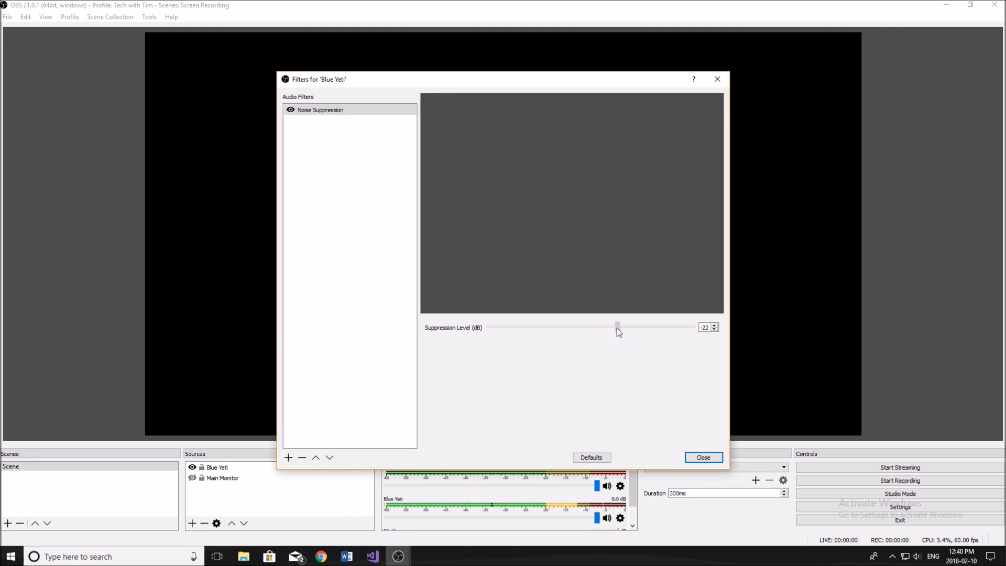
{"action": "mouse_move", "coordinate": [624, 328]}
{"action": "left_mouse_down"}
{"action": "mouse_move", "coordinate": [639, 328]}
{"action": "mouse_move", "coordinate": [504, 321]}
{"action": "mouse_move", "coordinate": [641, 328]}
{"action": "left_mouse_up"}
{"action": "left_click_drag", "start_coordinate": [628, 325], "coordinate": [640, 325]}
- Add a VST 2.x Plug-in filter with its default name below Noise Suppression
{"action": "left_click", "coordinate": [289, 457]}
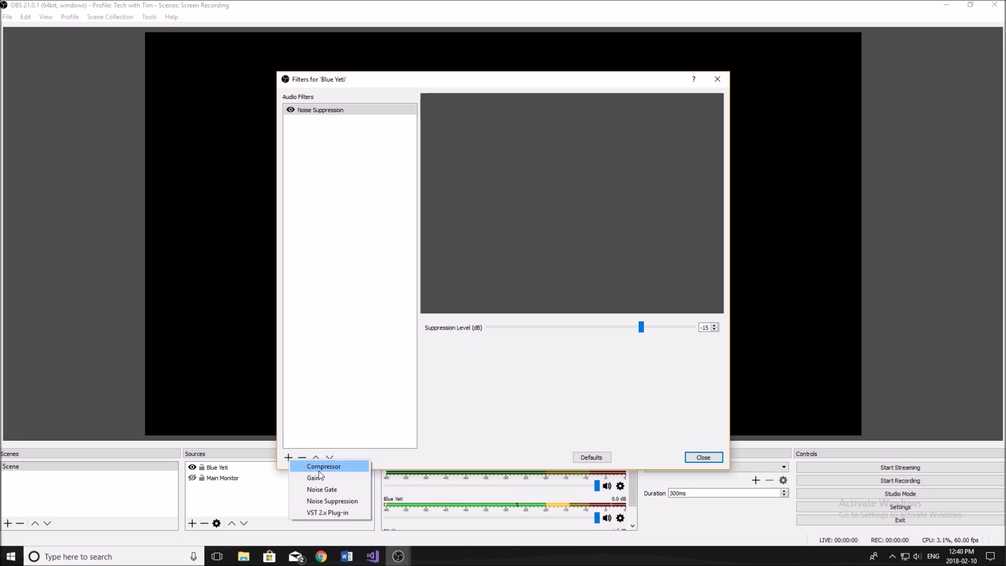
{"action": "left_click", "coordinate": [326, 511]}
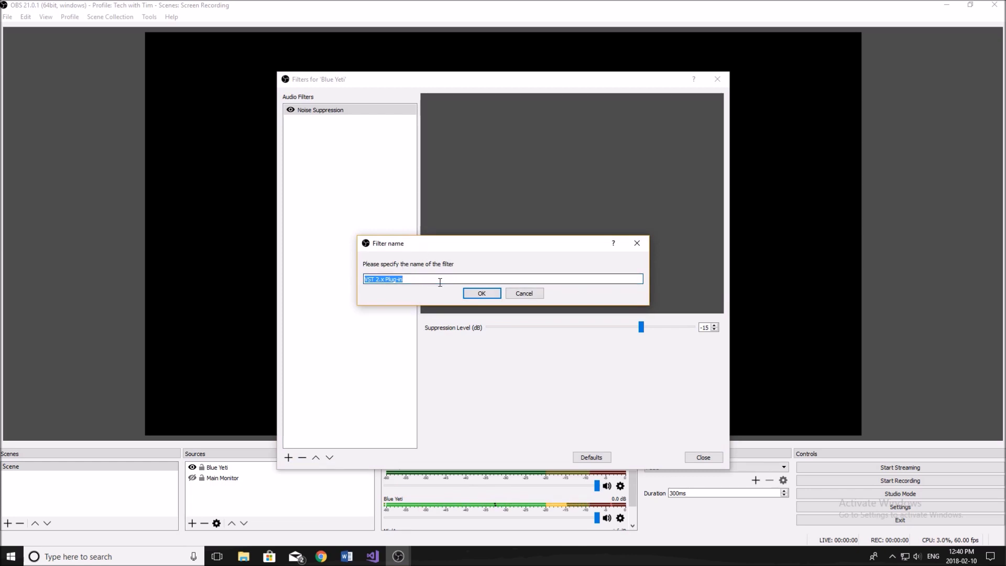
{"action": "left_click", "coordinate": [488, 293]}
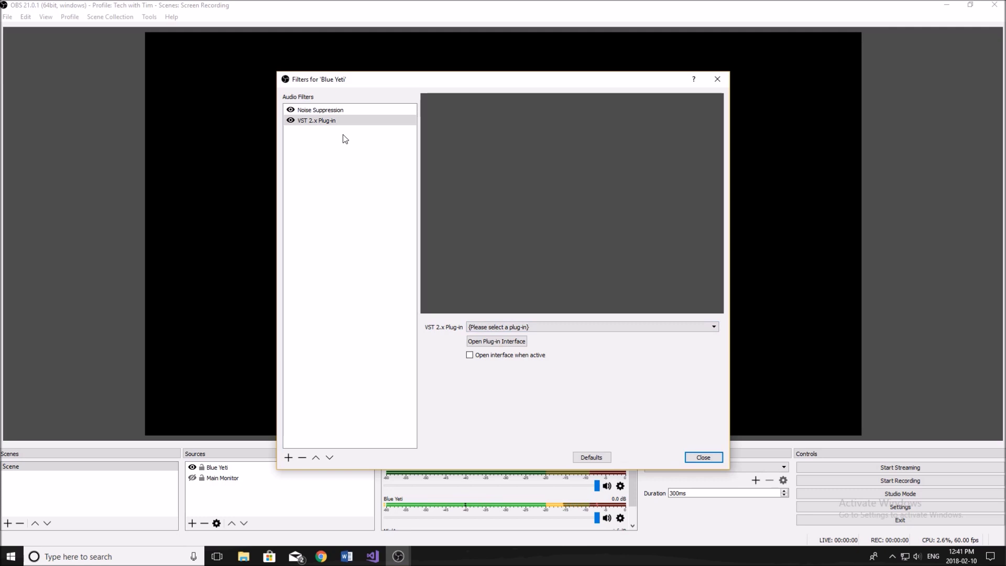
- Add a Compressor filter to the Blue Yeti mic with its default name
{"action": "left_click", "coordinate": [288, 458]}
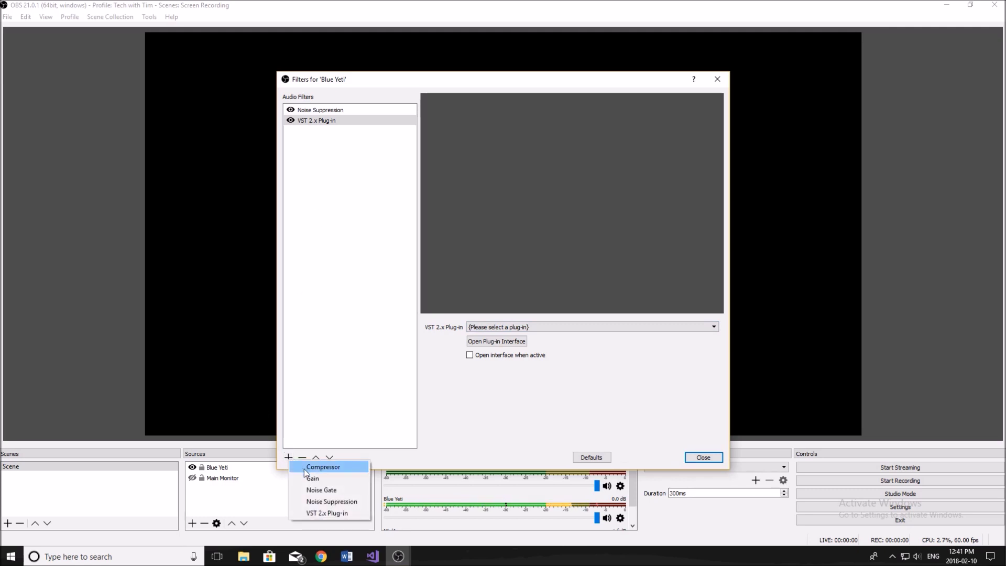
{"action": "left_click", "coordinate": [305, 469]}
{"action": "left_click", "coordinate": [482, 292]}
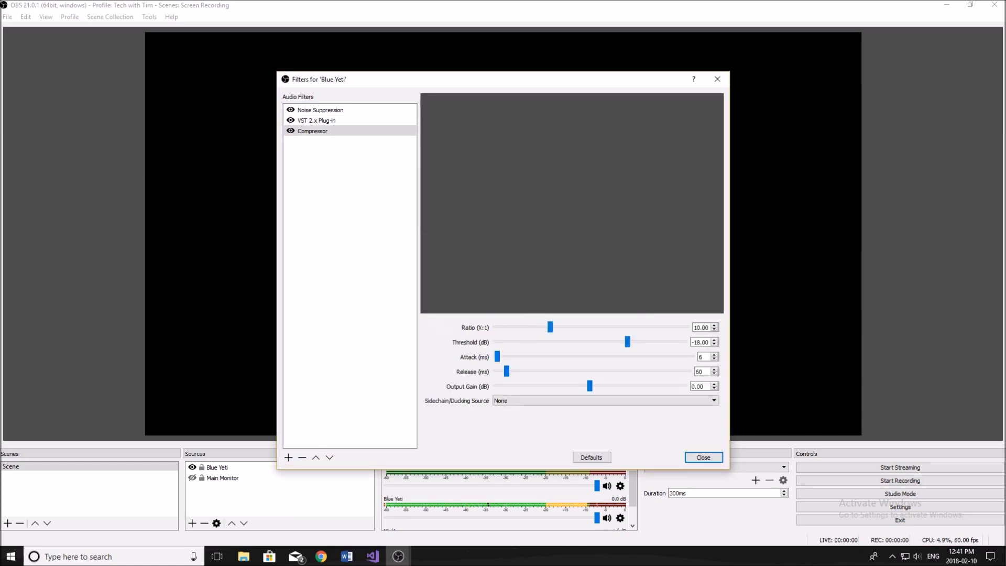
{"action": "left_click", "coordinate": [685, 59]}
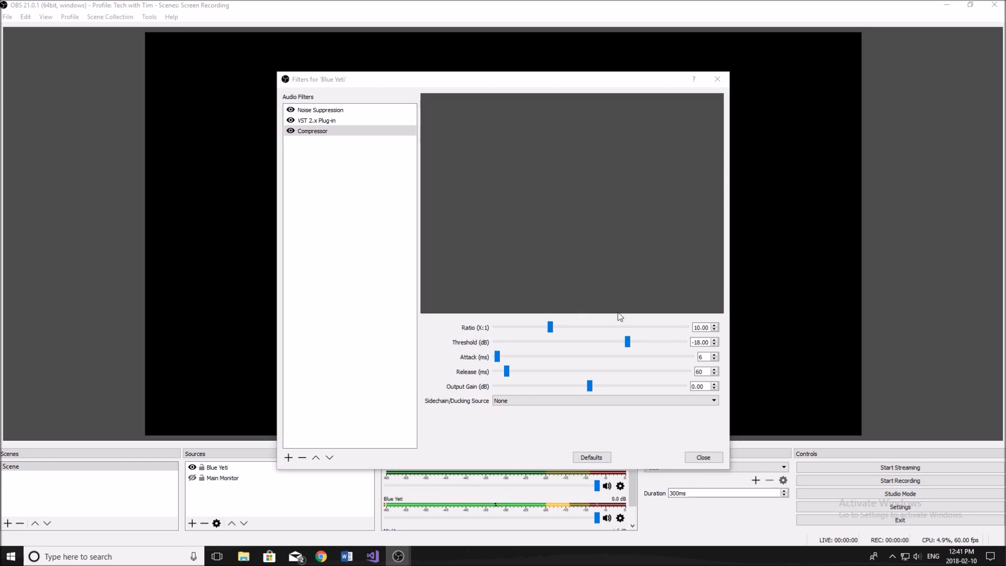
- Set the Compressor ratio to 3.00, threshold to -20 dB and attack to 1 ms
{"action": "left_click_drag", "start_coordinate": [550, 327], "coordinate": [508, 316]}
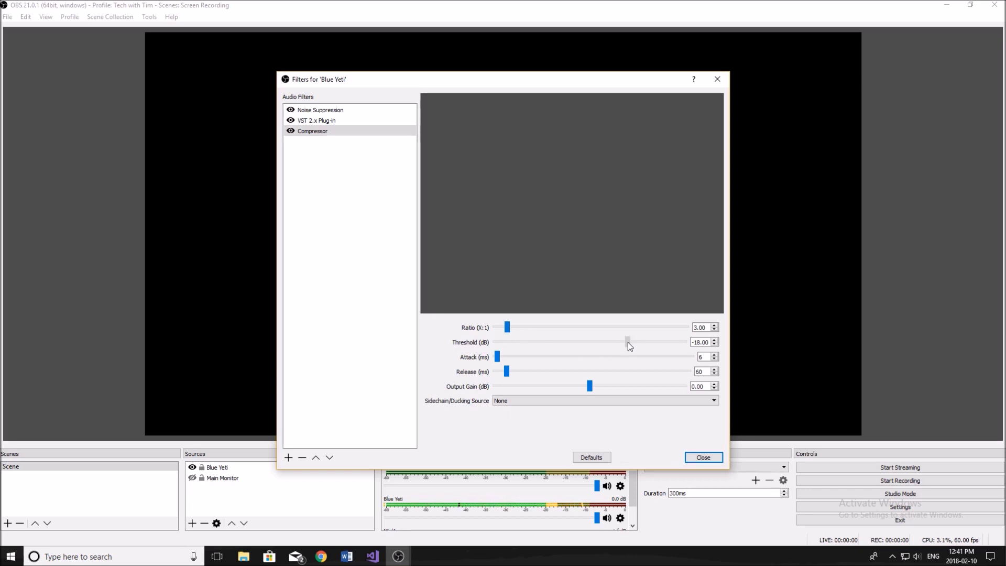
{"action": "left_click_drag", "start_coordinate": [628, 342], "coordinate": [622, 341]}
{"action": "double_click", "coordinate": [700, 357]}
{"action": "type", "text": "1"}
{"action": "key", "text": "Return"}
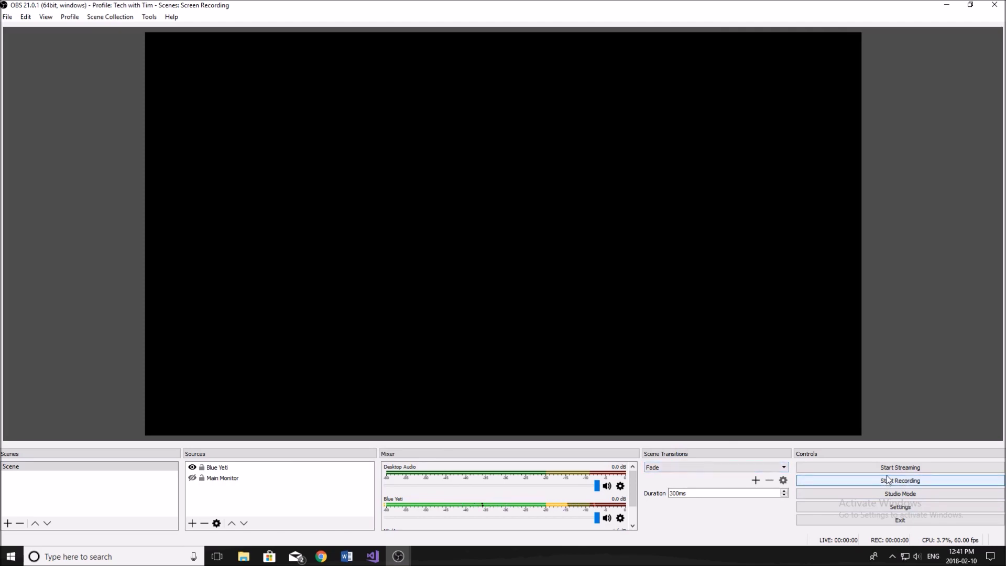
- Open and close Settings, then reopen the Blue Yeti mic's filters
{"action": "left_click", "coordinate": [900, 506]}
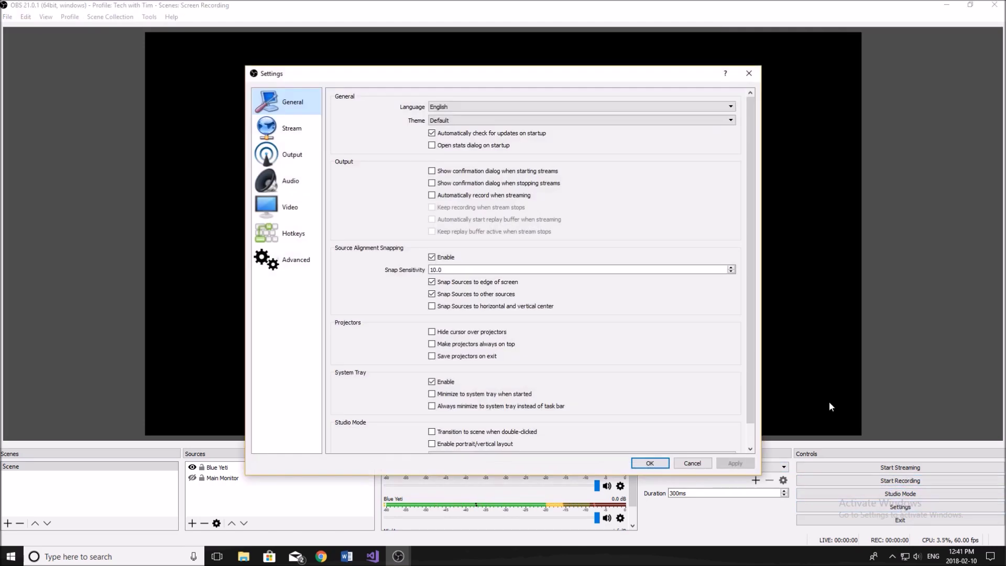
{"action": "left_click", "coordinate": [671, 461]}
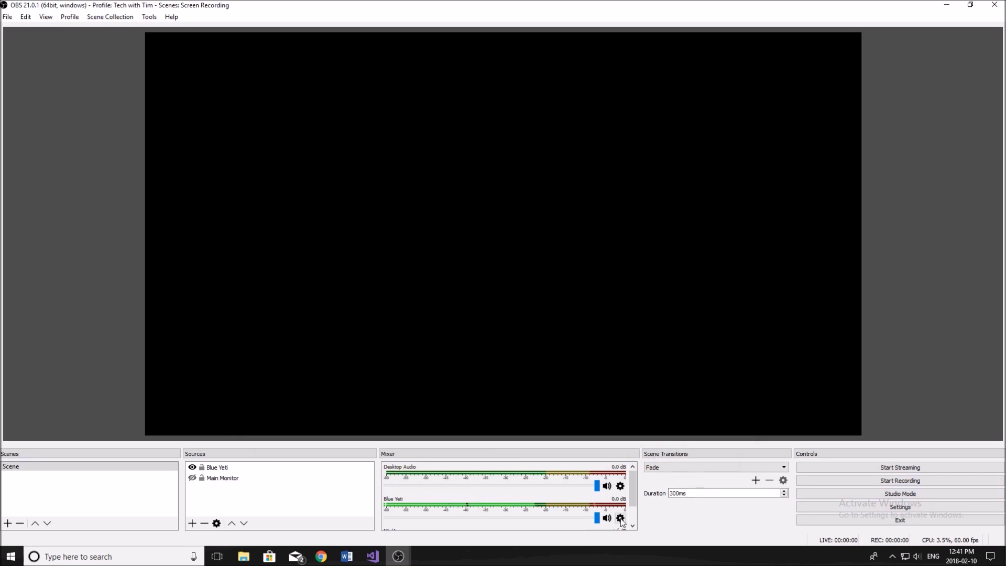
{"action": "left_click", "coordinate": [621, 518]}
{"action": "left_click", "coordinate": [663, 484]}
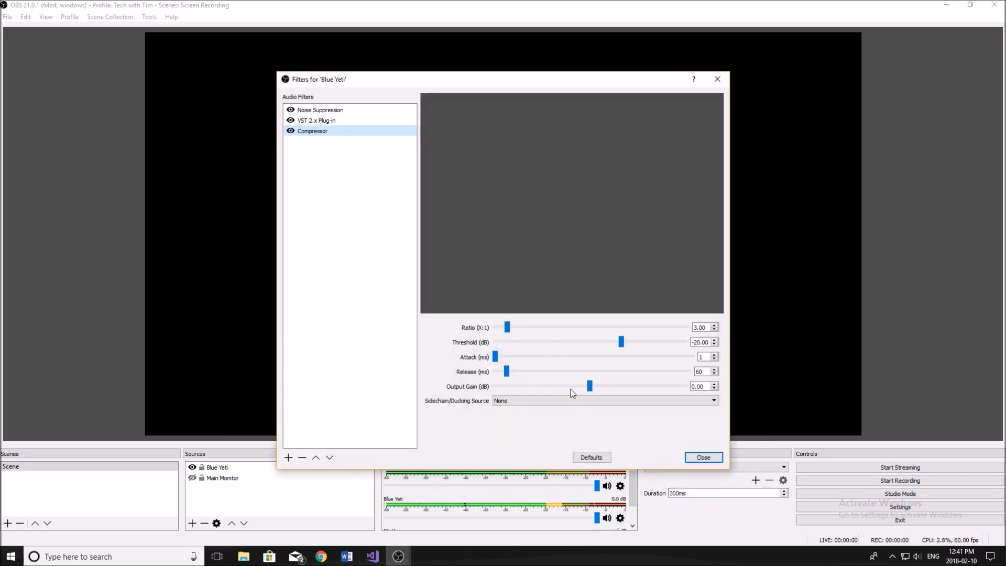
- Set the Compressor release to 1 ms and output gain to 2.90 dB, sidechain left as None
{"action": "left_click_drag", "start_coordinate": [507, 371], "coordinate": [493, 371]}
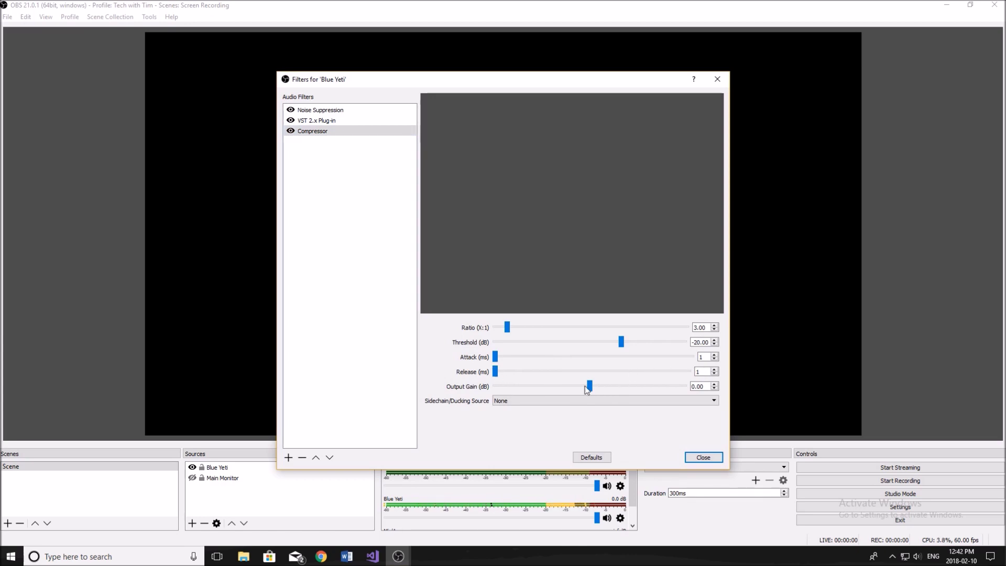
{"action": "left_click_drag", "start_coordinate": [590, 386], "coordinate": [591, 386]}
{"action": "left_click_drag", "start_coordinate": [602, 382], "coordinate": [601, 388]}
{"action": "left_click", "coordinate": [646, 401]}
{"action": "left_click", "coordinate": [565, 406]}
{"action": "left_click", "coordinate": [288, 457]}
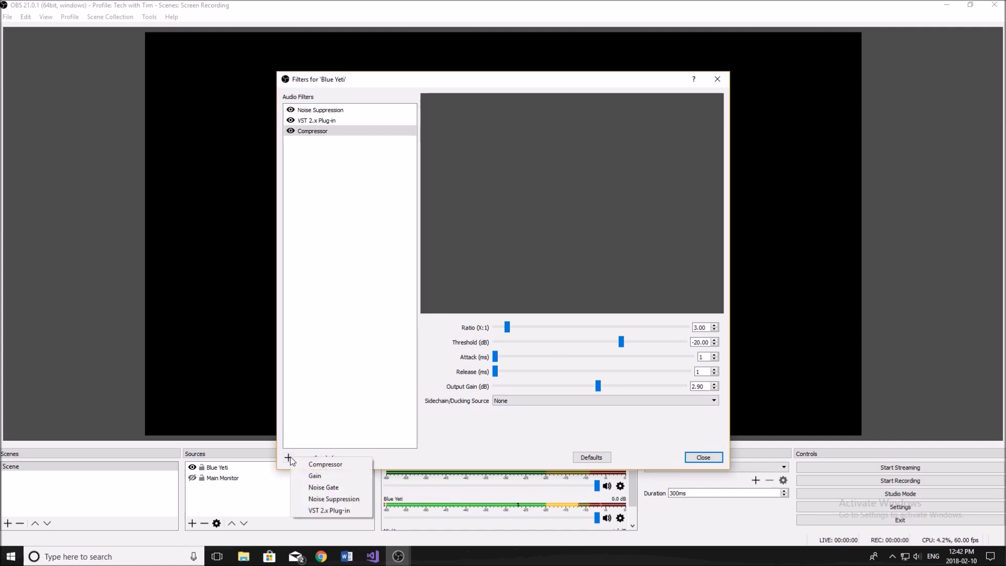
- Add a Noise Gate filter with 1 ms attack and -32 dB close threshold
{"action": "left_click", "coordinate": [329, 486]}
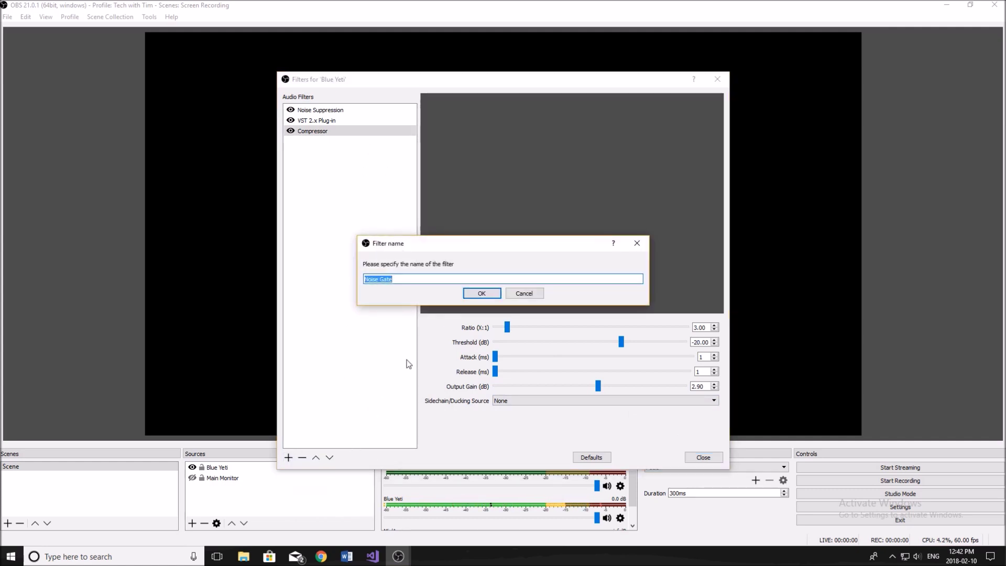
{"action": "left_click", "coordinate": [484, 293]}
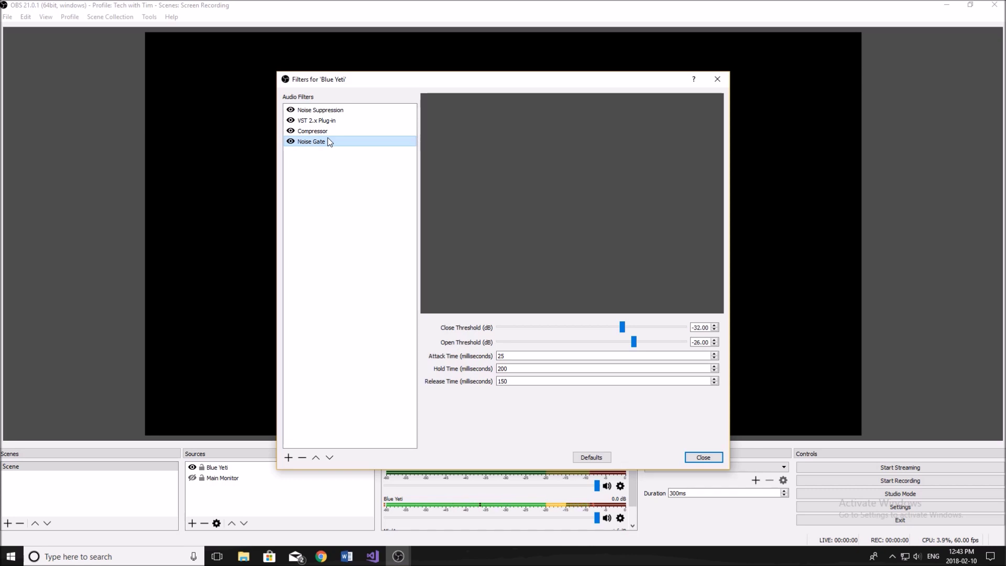
{"action": "double_click", "coordinate": [500, 356]}
{"action": "type", "text": "1"}
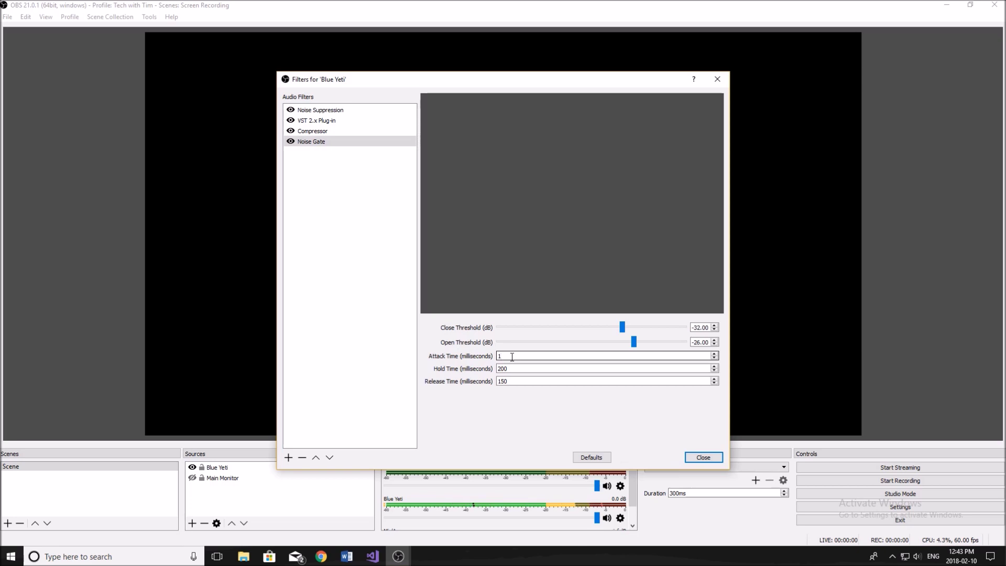
{"action": "mouse_move", "coordinate": [623, 327]}
{"action": "left_mouse_down"}
{"action": "mouse_move", "coordinate": [605, 323]}
{"action": "mouse_move", "coordinate": [645, 327]}
{"action": "mouse_move", "coordinate": [623, 328]}
{"action": "left_mouse_up"}
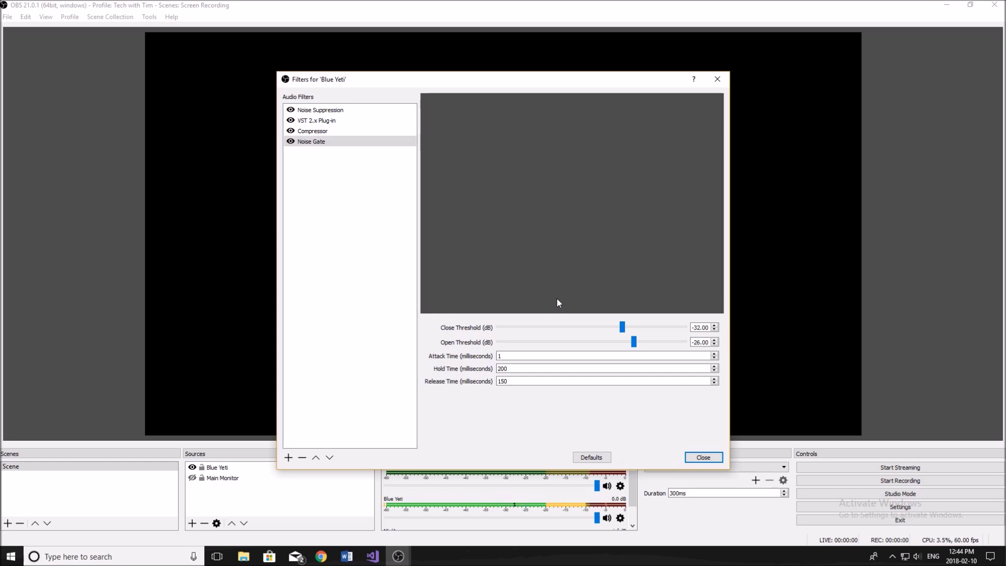
- Disable the Noise Gate filter and add a Gain filter with its default name
{"action": "left_click", "coordinate": [290, 142]}
{"action": "left_click", "coordinate": [289, 459]}
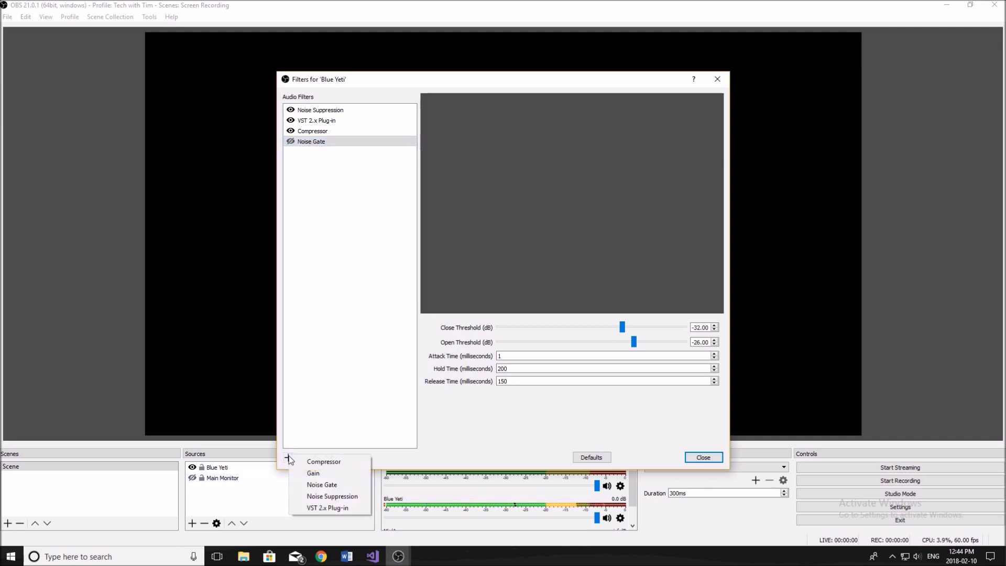
{"action": "left_click", "coordinate": [322, 474]}
{"action": "left_click", "coordinate": [480, 293]}
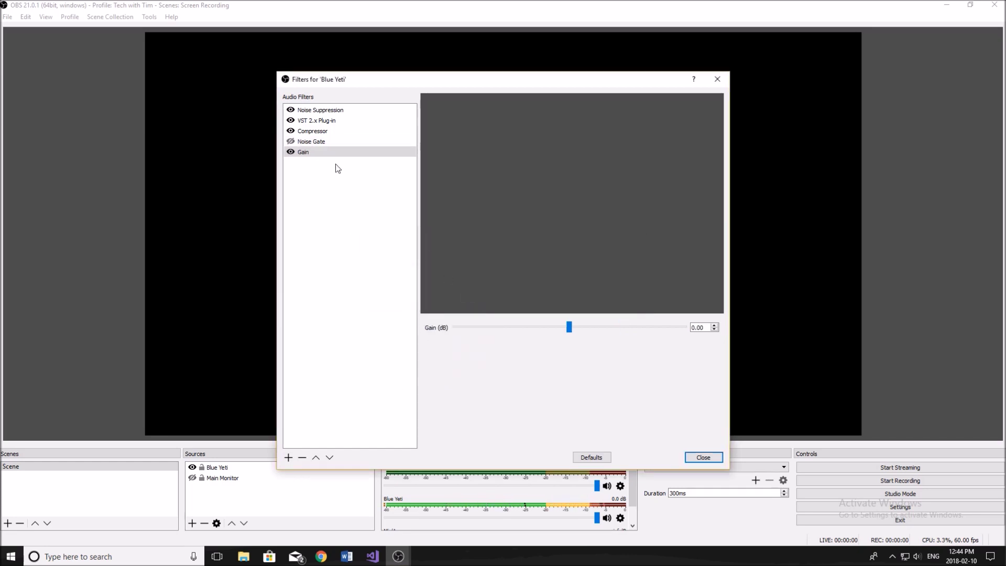
- Test Gain values, settle at 1.30 dB, switch the Gain filter off and close the window
{"action": "left_click", "coordinate": [324, 132]}
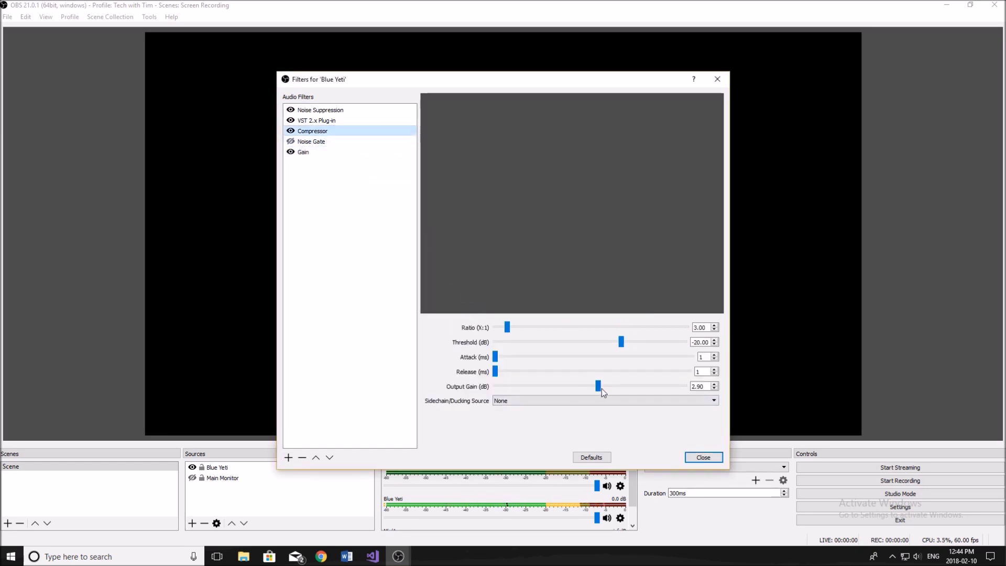
{"action": "left_click", "coordinate": [317, 152]}
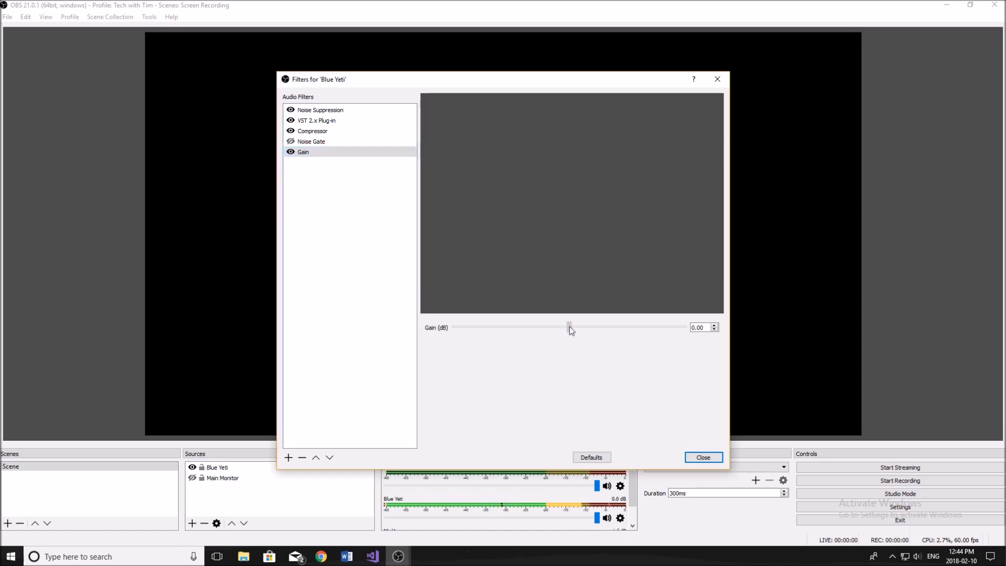
{"action": "left_click_drag", "start_coordinate": [569, 327], "coordinate": [643, 325]}
{"action": "left_click_drag", "start_coordinate": [640, 322], "coordinate": [574, 320]}
{"action": "left_click", "coordinate": [291, 152]}
{"action": "left_click", "coordinate": [703, 457]}
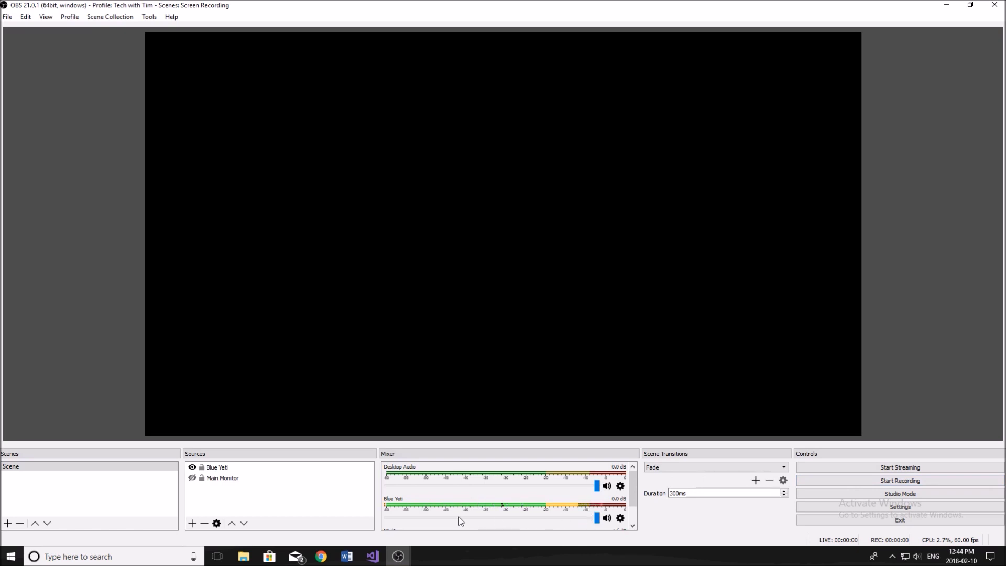
{"action": "left_click", "coordinate": [620, 517]}
- Reopen the Blue Yeti filters and load Marvel GEQ into the VST 2.x Plug-in filter
{"action": "left_click", "coordinate": [655, 489]}
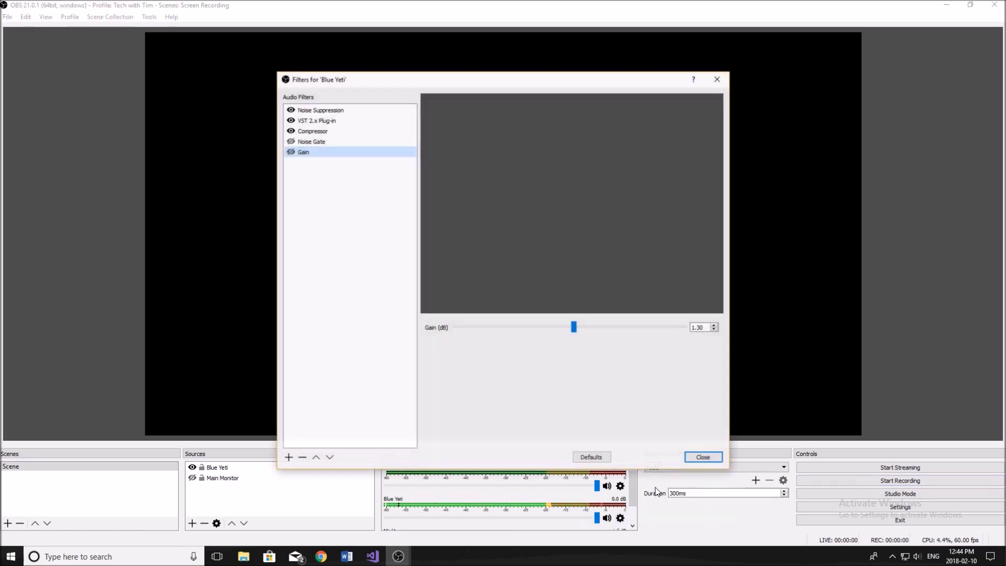
{"action": "left_click", "coordinate": [325, 121]}
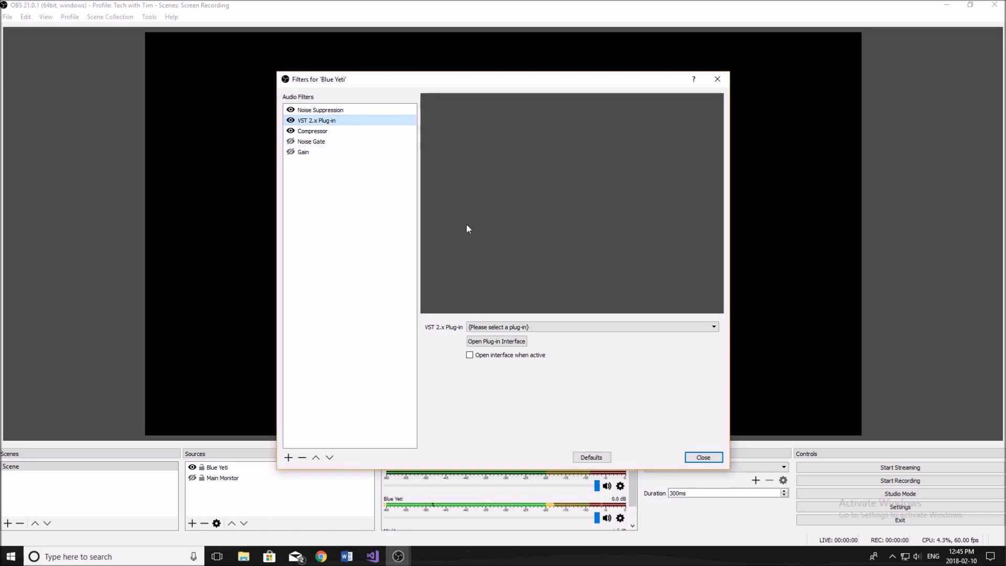
{"action": "left_click", "coordinate": [554, 329]}
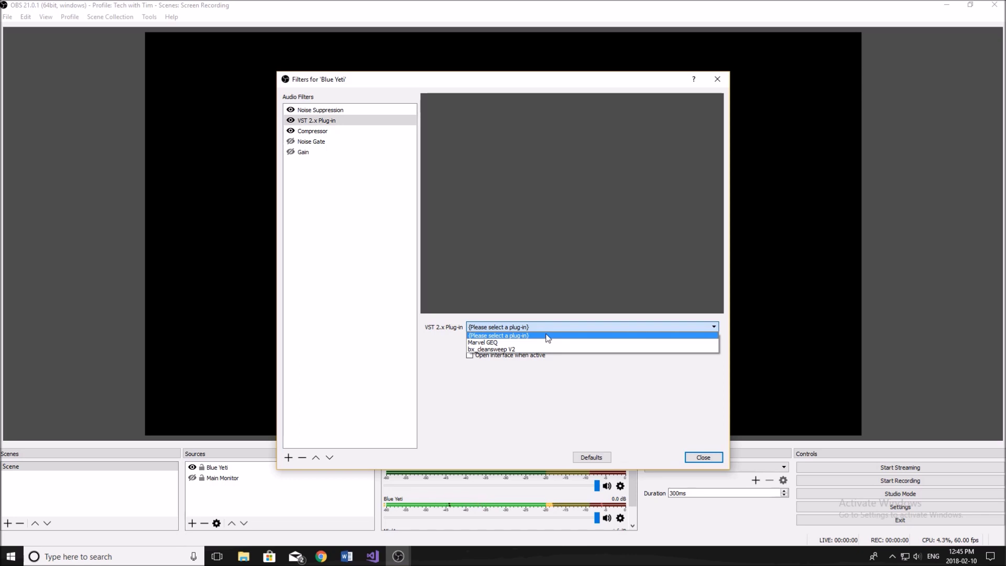
{"action": "left_click", "coordinate": [510, 342]}
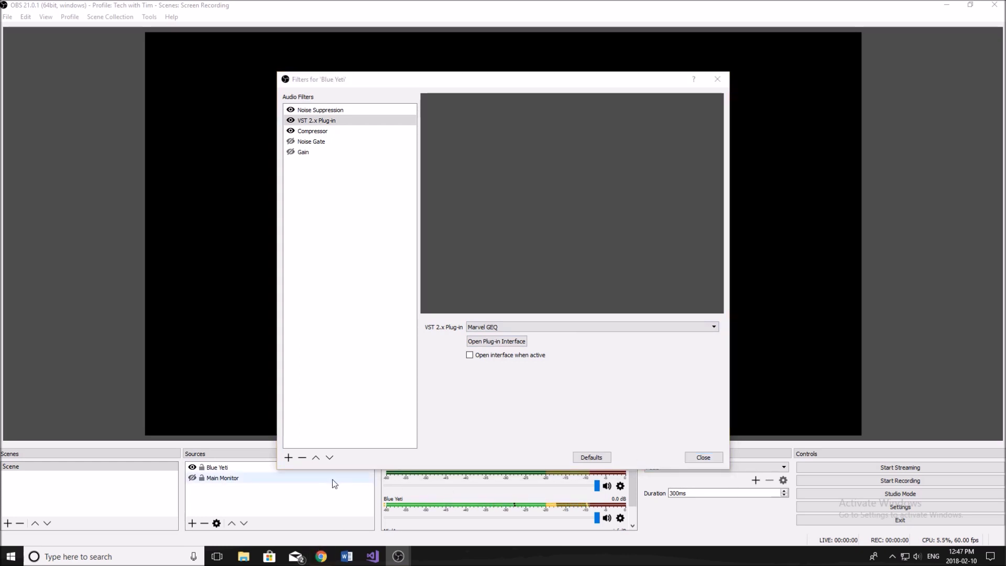
- Download the Marvel GEQ Windows installer from Voxengo's page in Chrome and run it
{"action": "mouse_move", "coordinate": [328, 556]}
{"action": "left_click", "coordinate": [328, 557]}
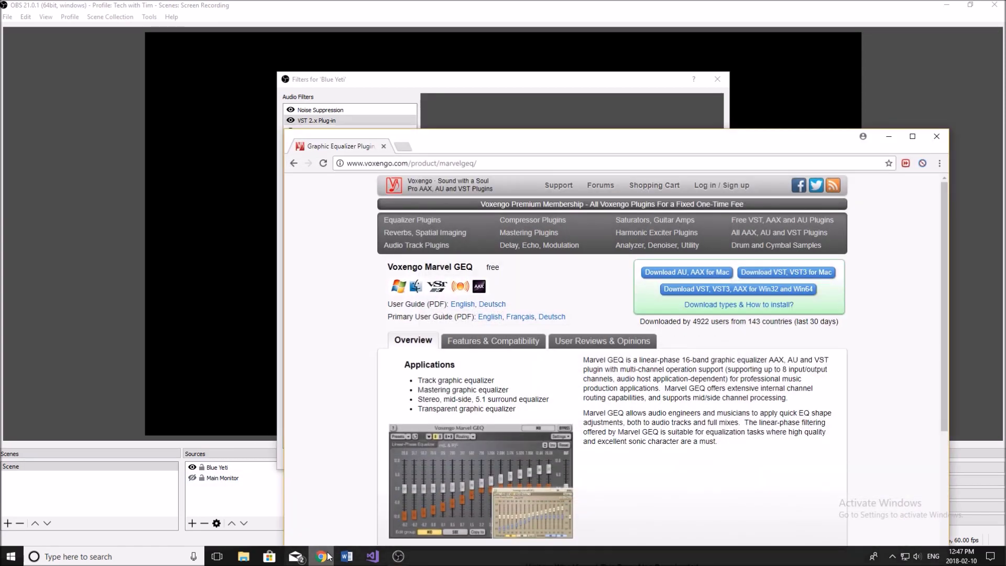
{"action": "left_click_drag", "start_coordinate": [503, 148], "coordinate": [402, 55]}
{"action": "left_click", "coordinate": [403, 71]}
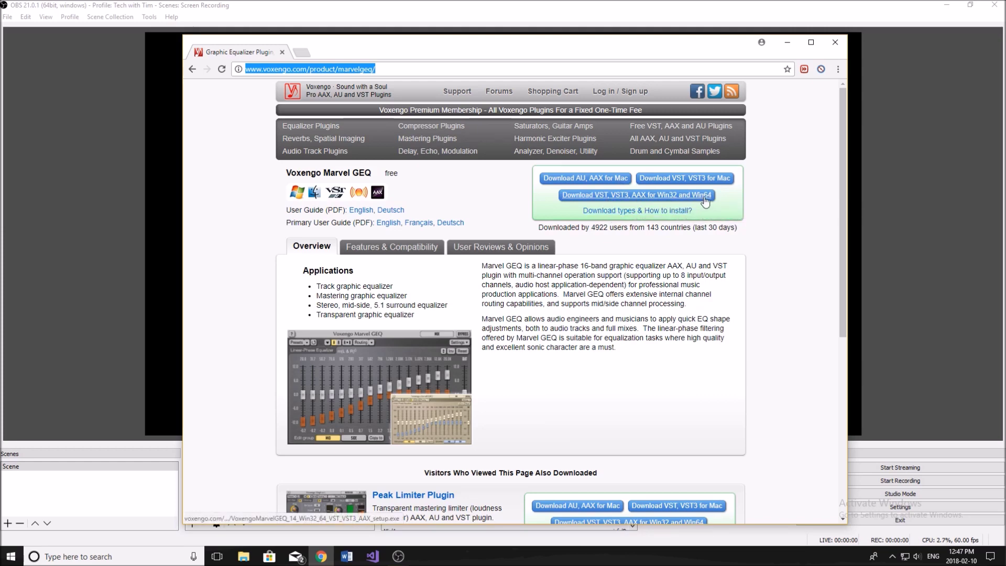
{"action": "left_click", "coordinate": [658, 198]}
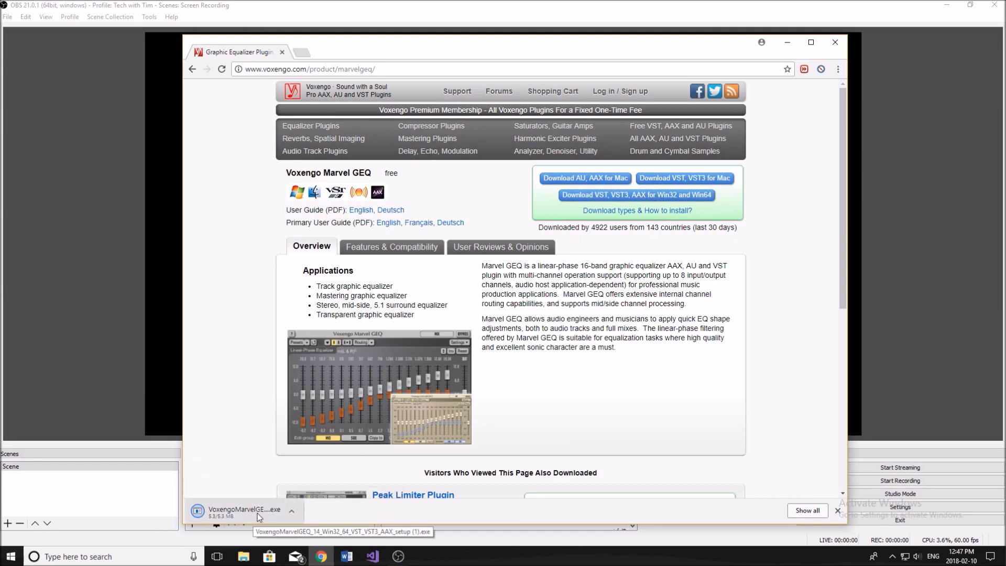
{"action": "left_click", "coordinate": [260, 514]}
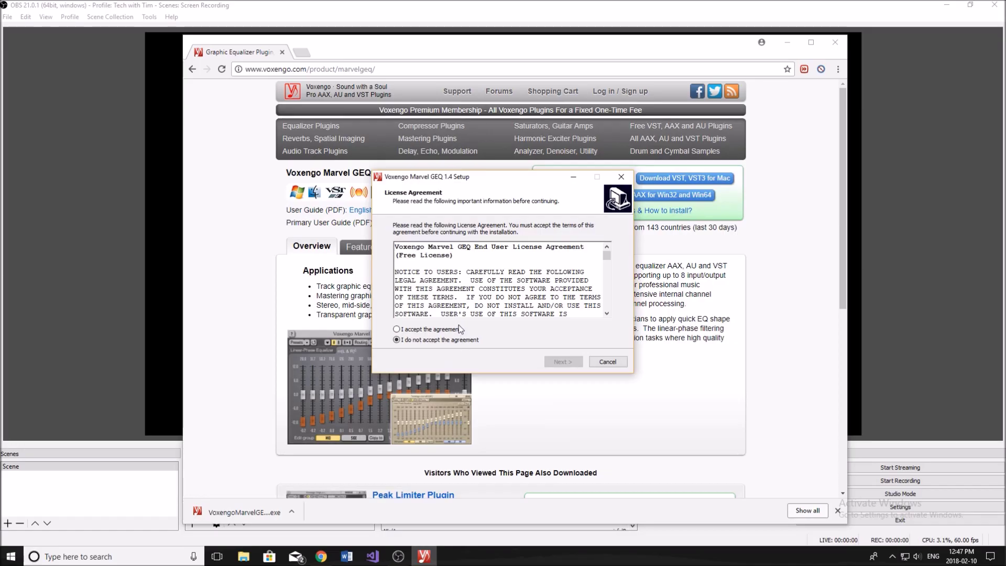
- Accept the licence and deselect the 32-bit VST and VST3 components
{"action": "left_click", "coordinate": [458, 329]}
{"action": "left_click", "coordinate": [561, 361]}
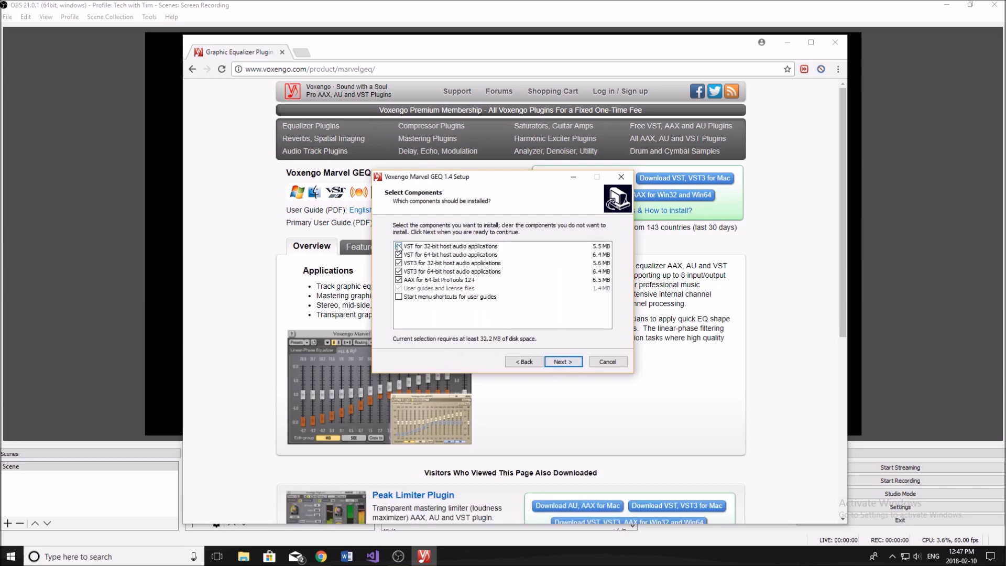
{"action": "left_click", "coordinate": [398, 246]}
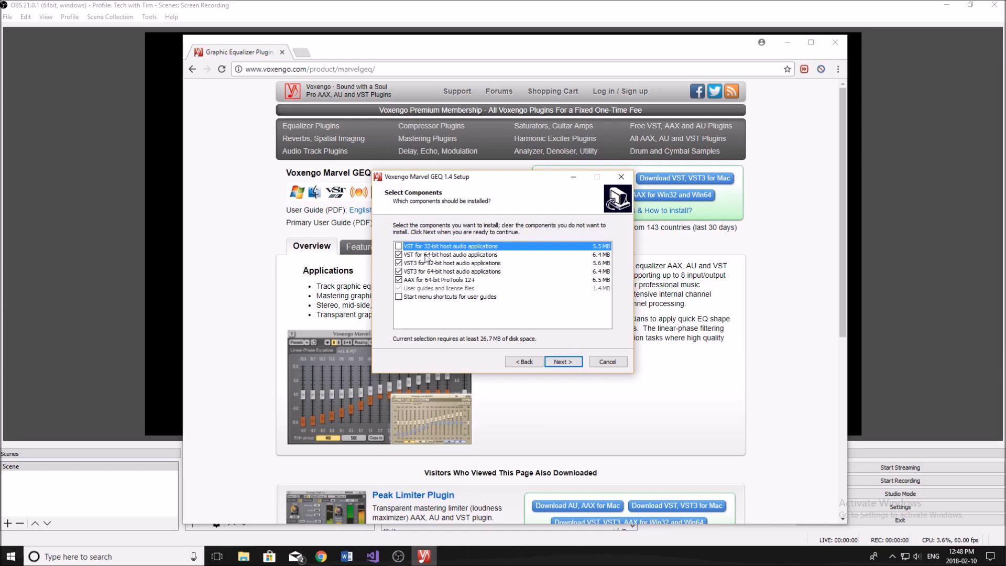
{"action": "left_click", "coordinate": [398, 263]}
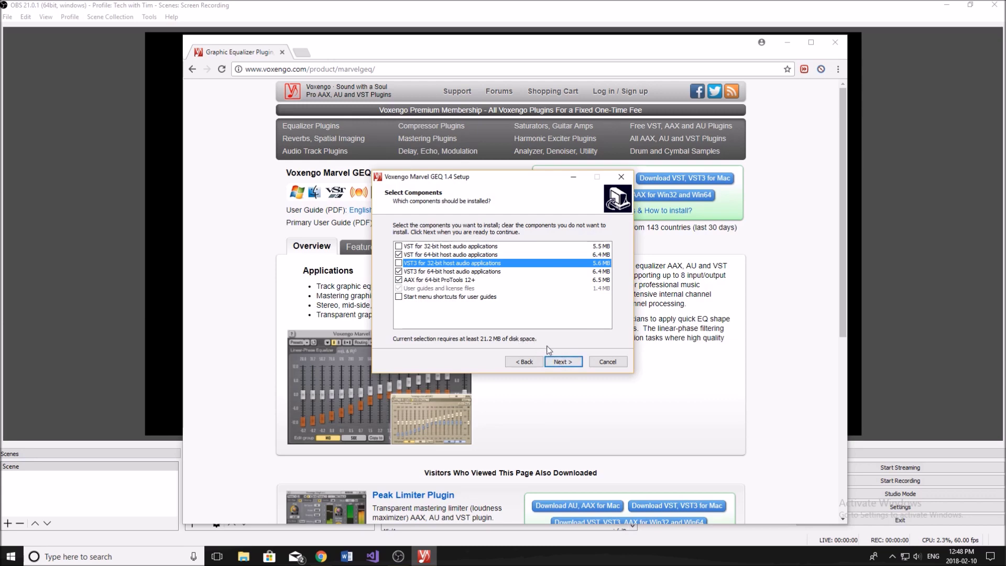
{"action": "left_click", "coordinate": [565, 364]}
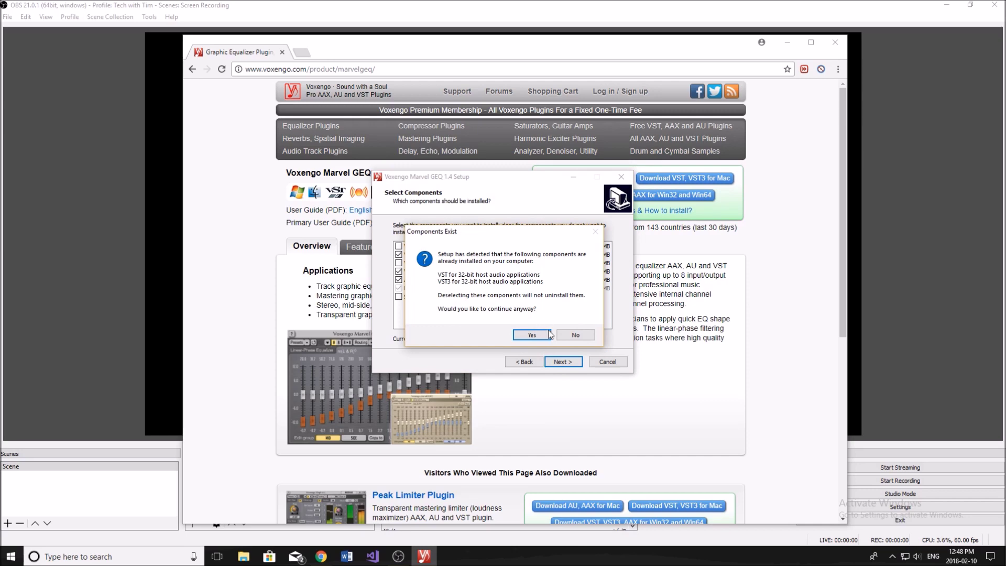
- Dismiss the already-installed warning and quit the Marvel GEQ setup
{"action": "left_click", "coordinate": [567, 336]}
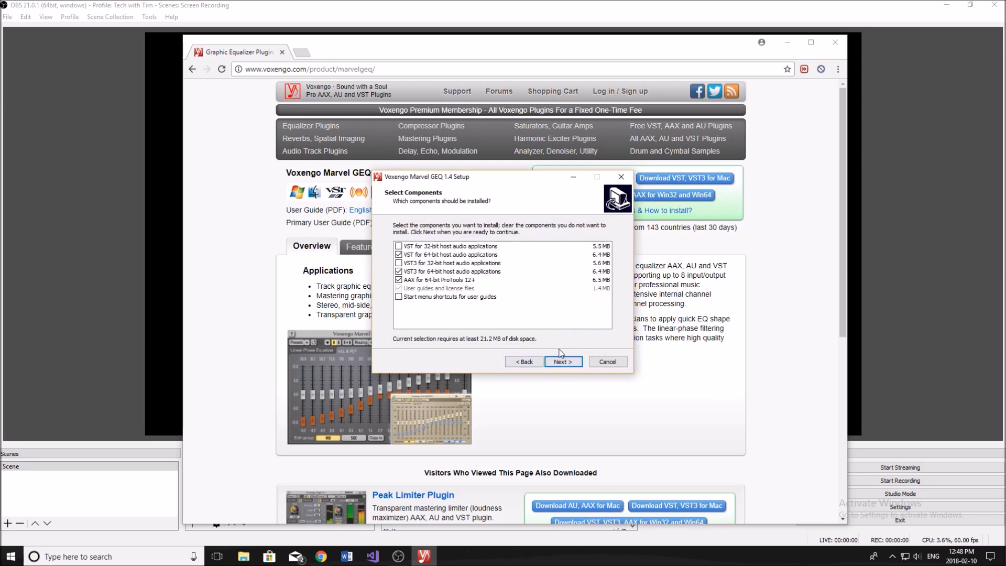
{"action": "left_click", "coordinate": [608, 361]}
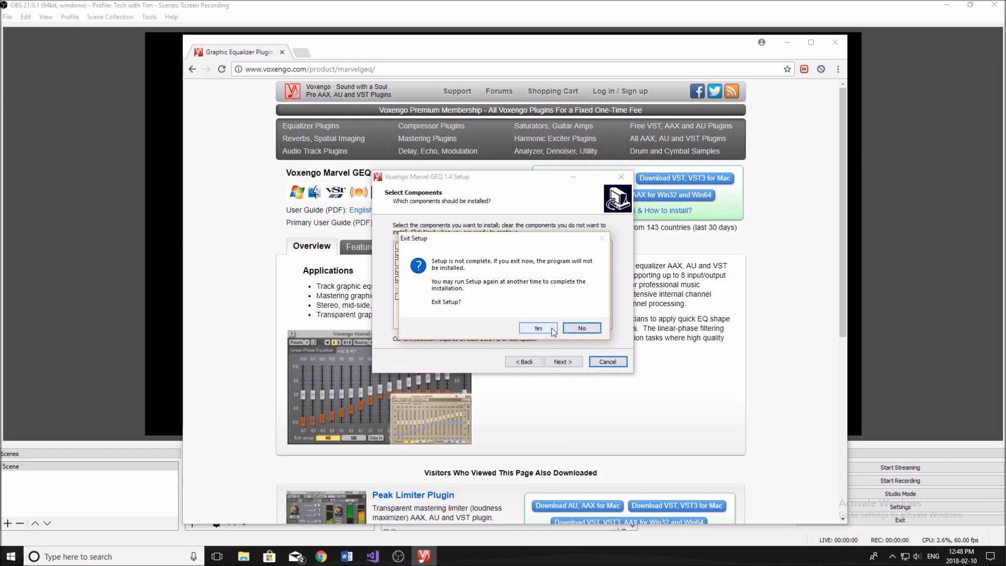
{"action": "left_click", "coordinate": [538, 328]}
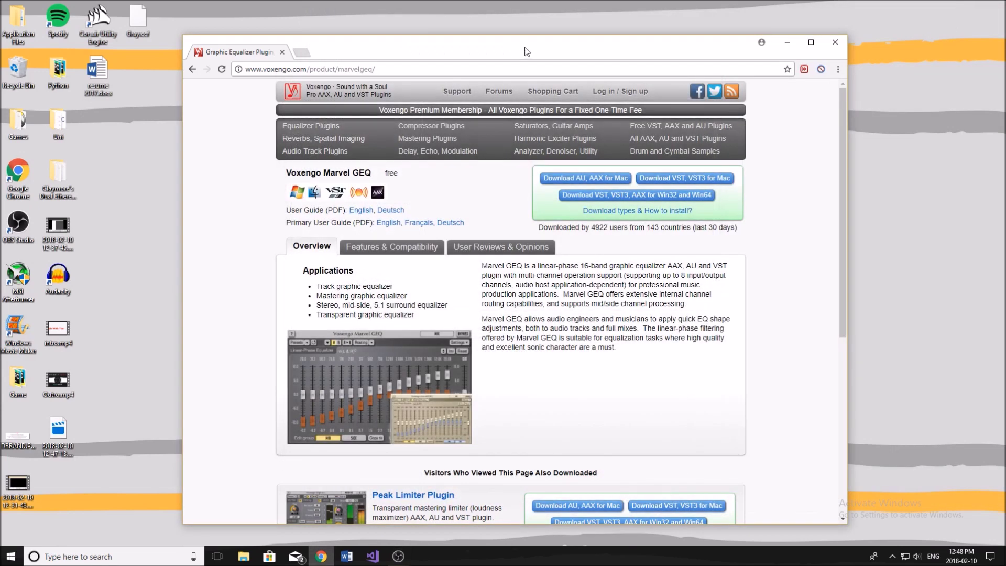
- Move the browser aside and open Program Files on Local Disk (C:) in File Explorer
{"action": "left_click_drag", "start_coordinate": [527, 51], "coordinate": [697, 66]}
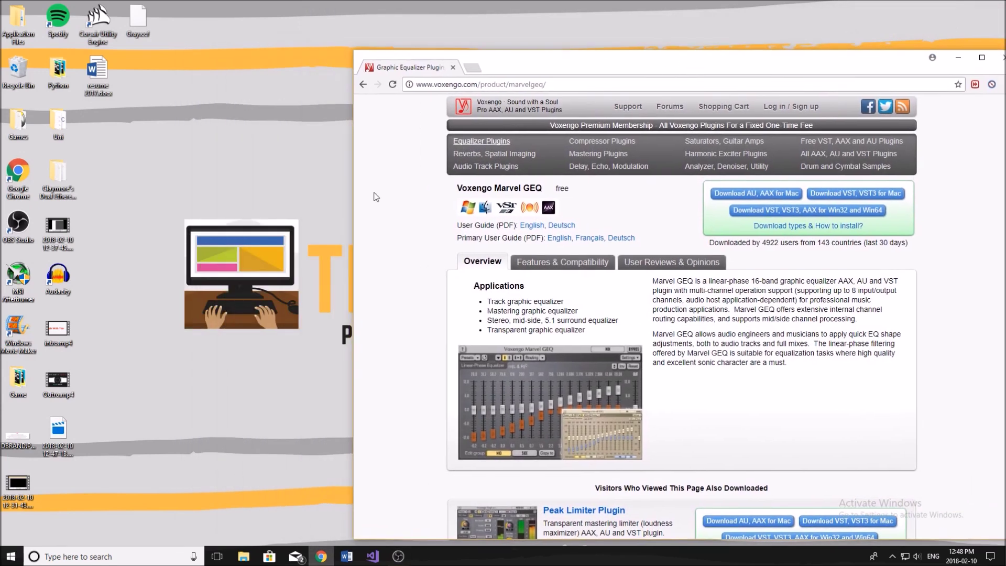
{"action": "left_click", "coordinate": [243, 556]}
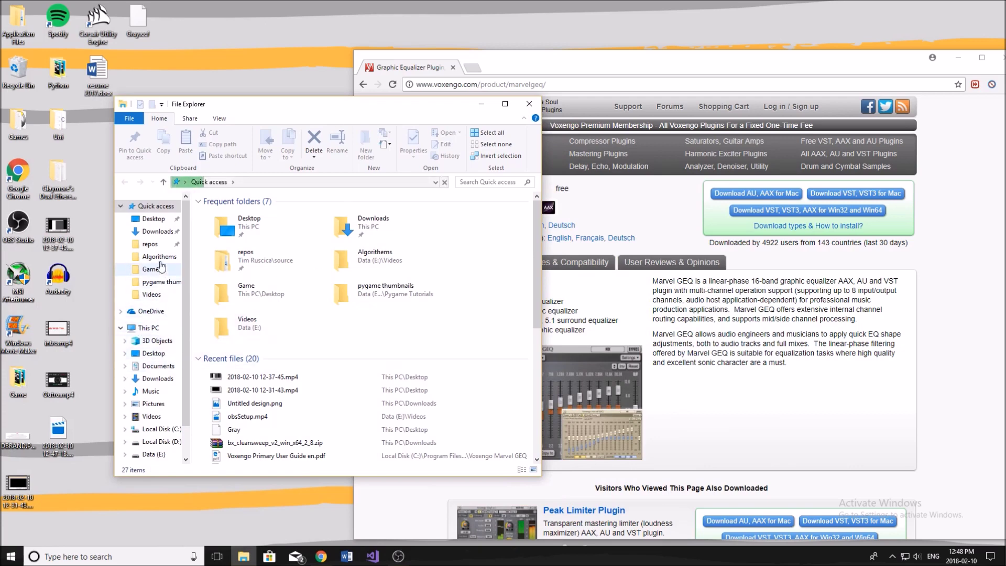
{"action": "scroll", "coordinate": [152, 251], "scroll_direction": "down", "scroll_amount": 1}
{"action": "left_click", "coordinate": [160, 397]}
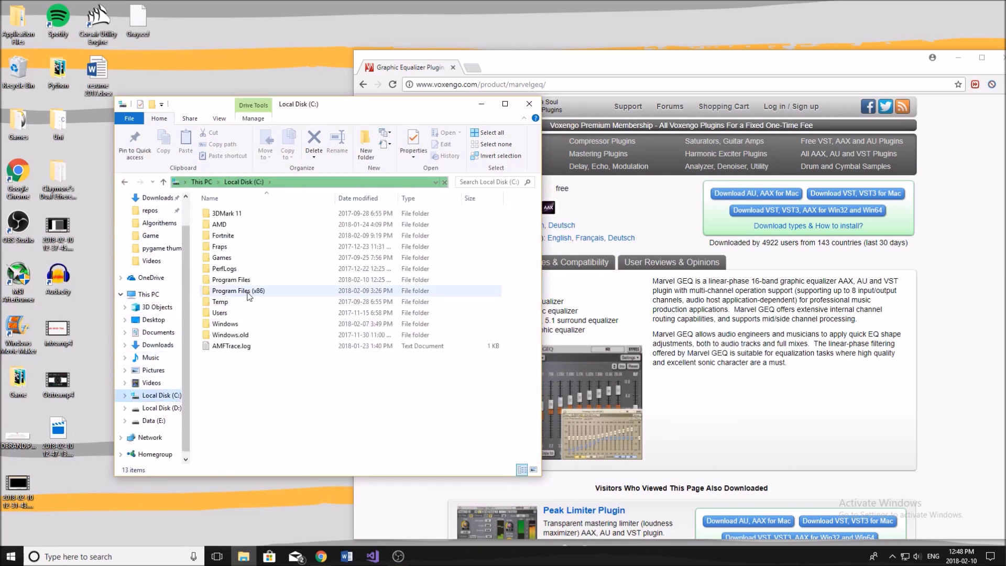
{"action": "double_click", "coordinate": [251, 283]}
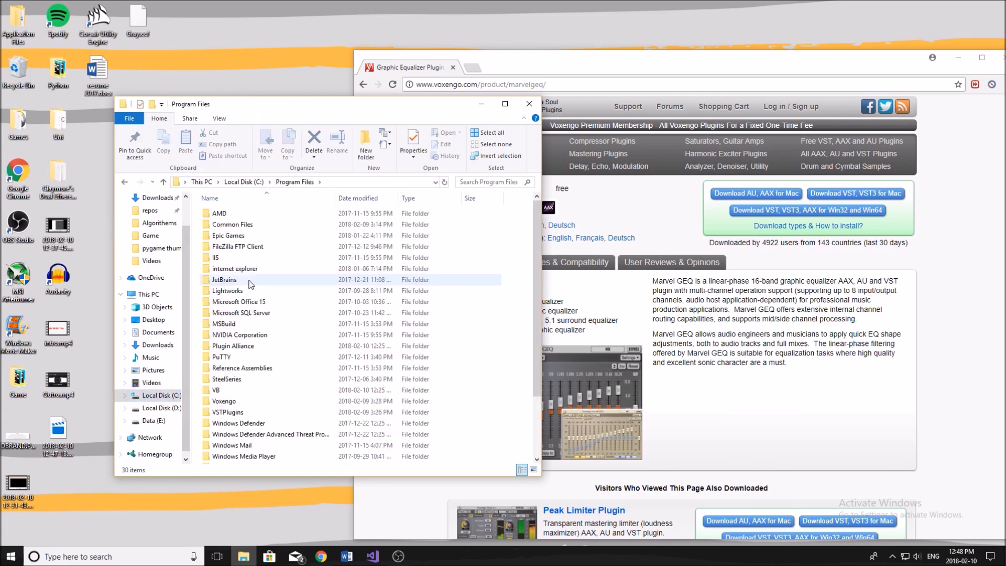
- Open the Voxengo folder and check the files in its Voxengo Marvel GEQ subfolder
{"action": "scroll", "coordinate": [251, 282], "scroll_direction": "down", "scroll_amount": 1}
{"action": "double_click", "coordinate": [242, 370]}
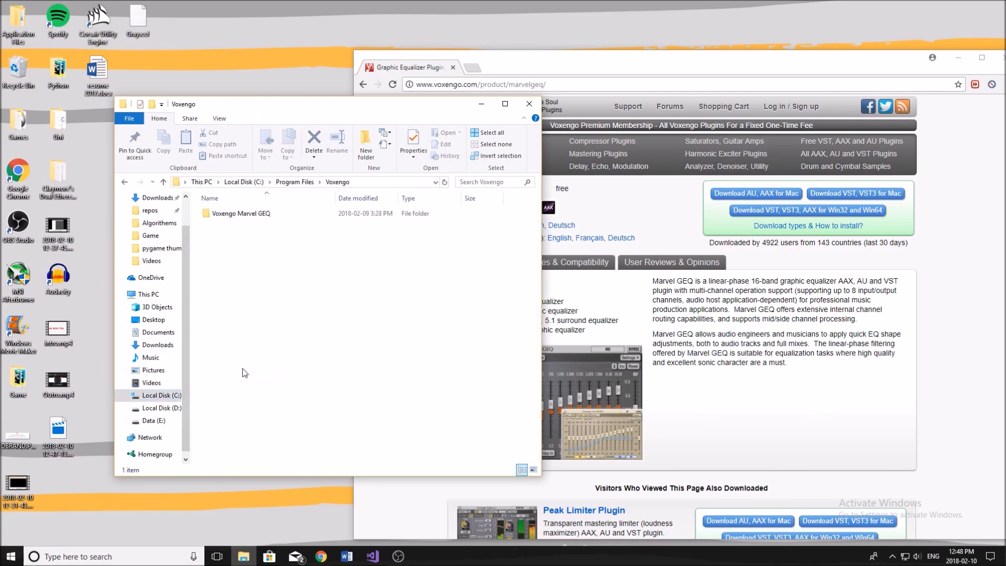
{"action": "left_click", "coordinate": [126, 182]}
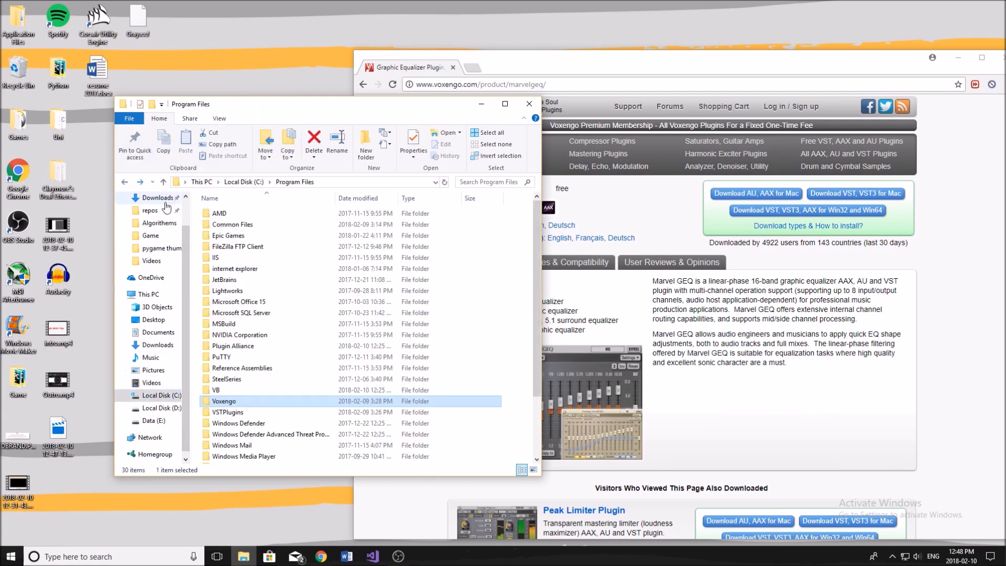
{"action": "scroll", "coordinate": [242, 396], "scroll_direction": "down", "scroll_amount": 1}
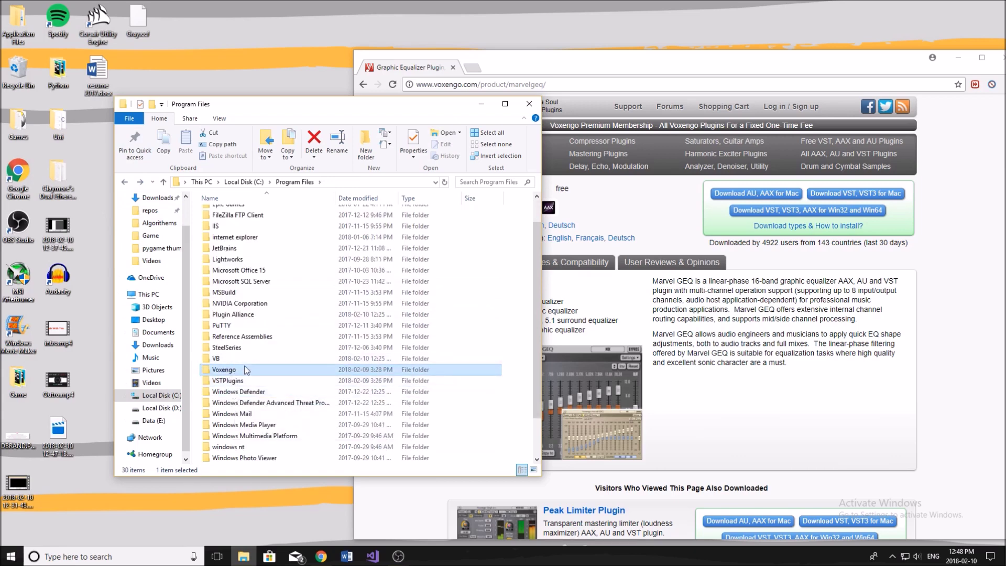
{"action": "scroll", "coordinate": [243, 370], "scroll_direction": "down", "scroll_amount": 1}
{"action": "double_click", "coordinate": [244, 338]}
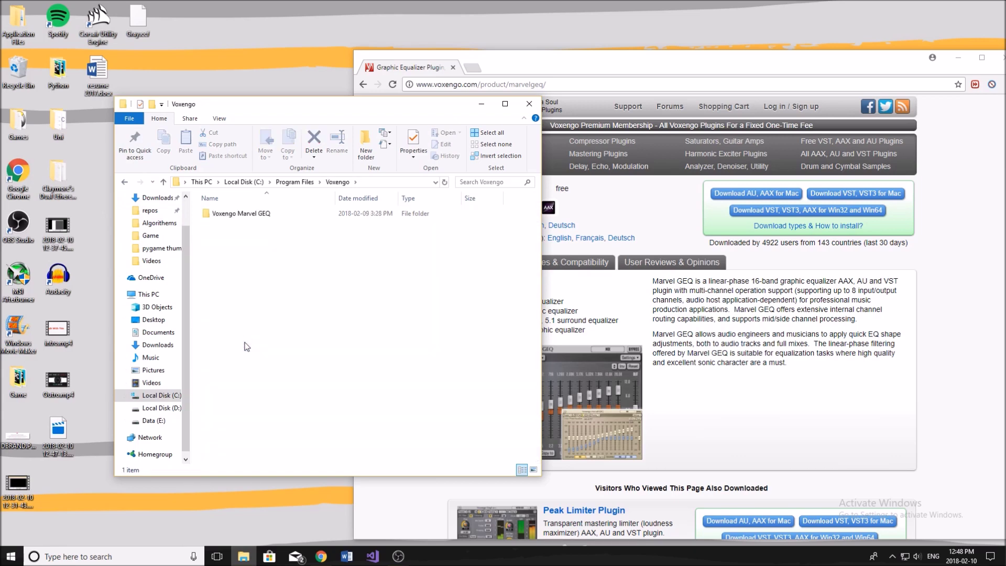
{"action": "double_click", "coordinate": [265, 219]}
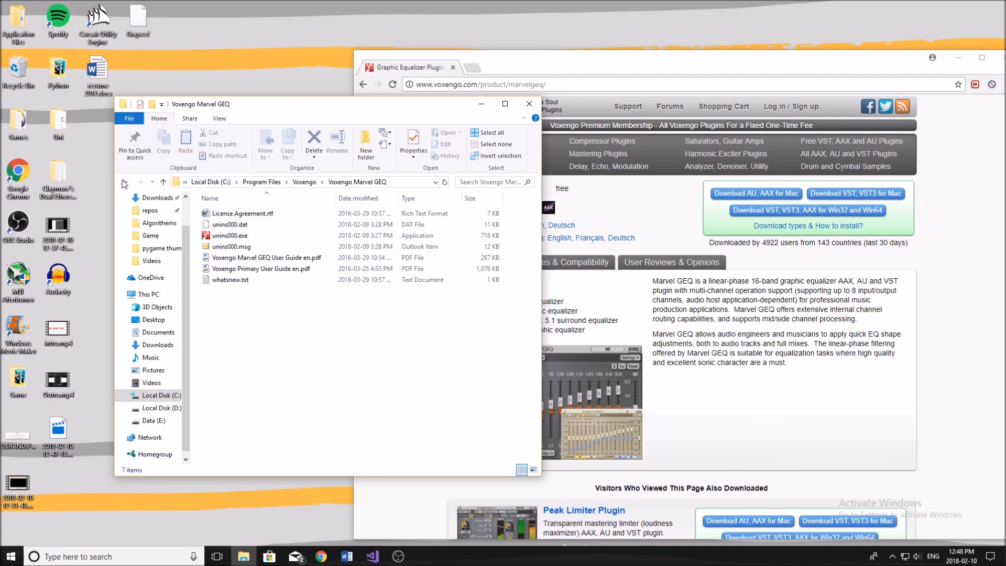
{"action": "left_click", "coordinate": [124, 182]}
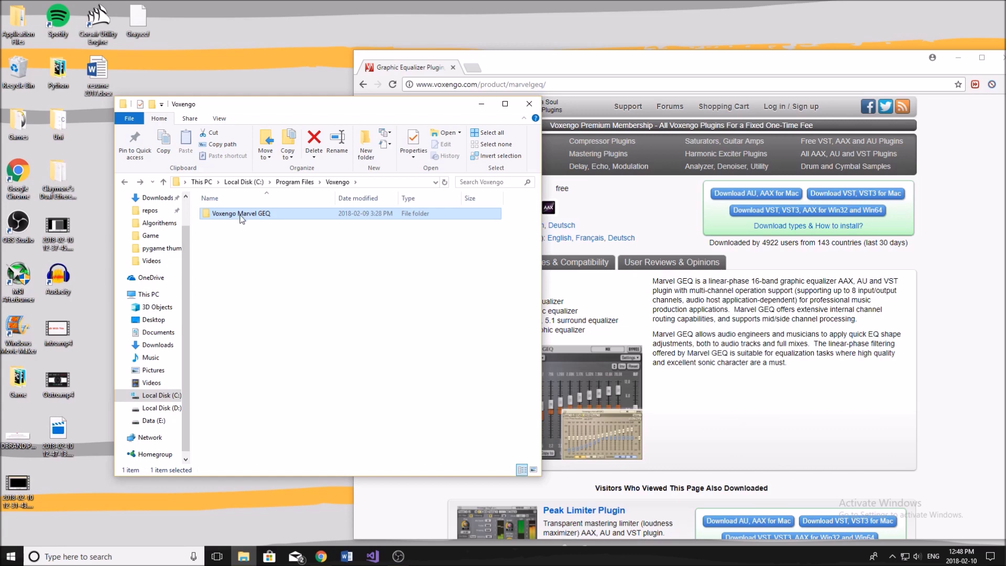
- Move the Voxengo Marvel GEQ folder from Program Files\Voxengo to the desktop, granting admin permission
{"action": "left_click_drag", "start_coordinate": [242, 215], "coordinate": [281, 66]}
{"action": "left_click", "coordinate": [217, 207]}
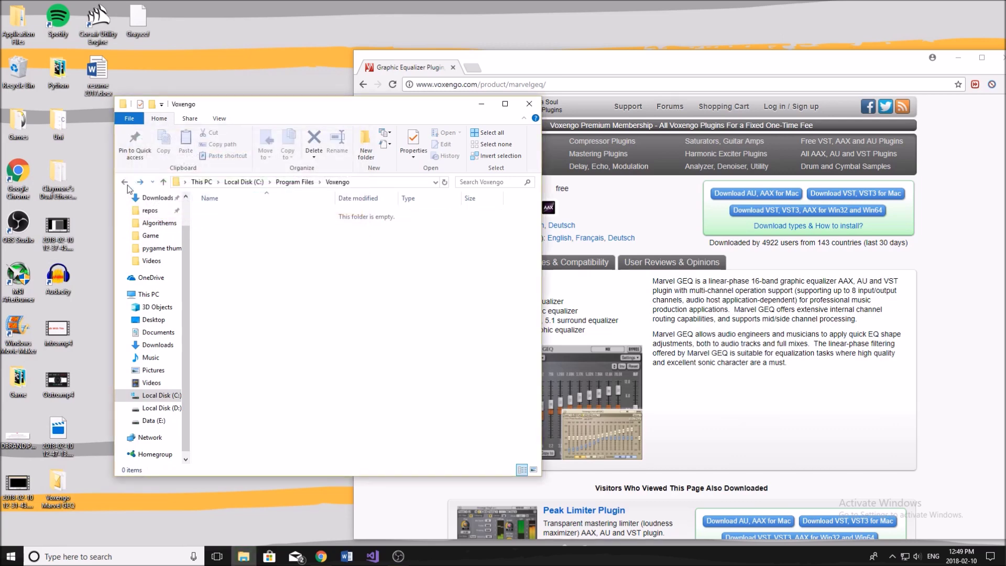
{"action": "left_click_drag", "start_coordinate": [236, 97], "coordinate": [257, 122]}
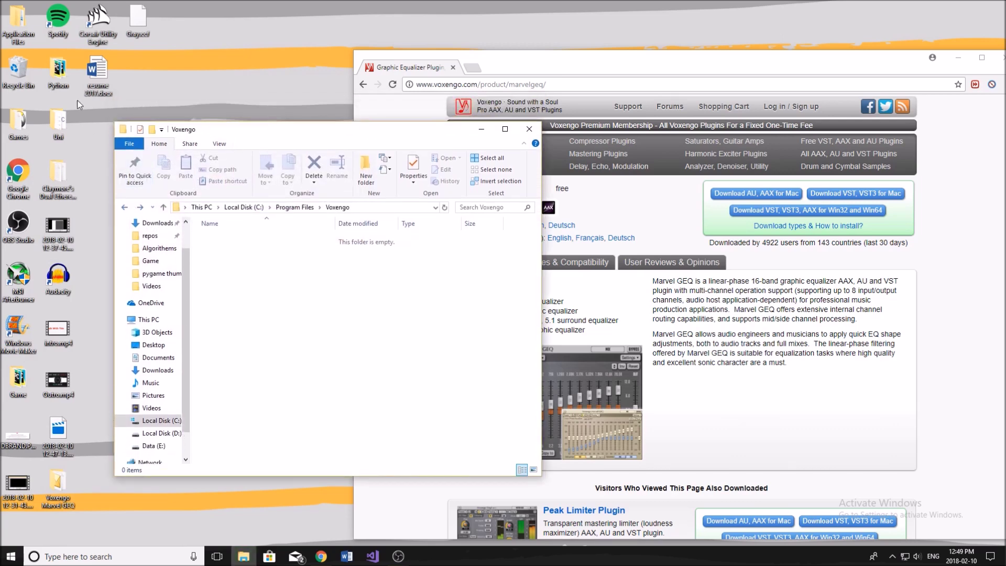
{"action": "left_click", "coordinate": [62, 491]}
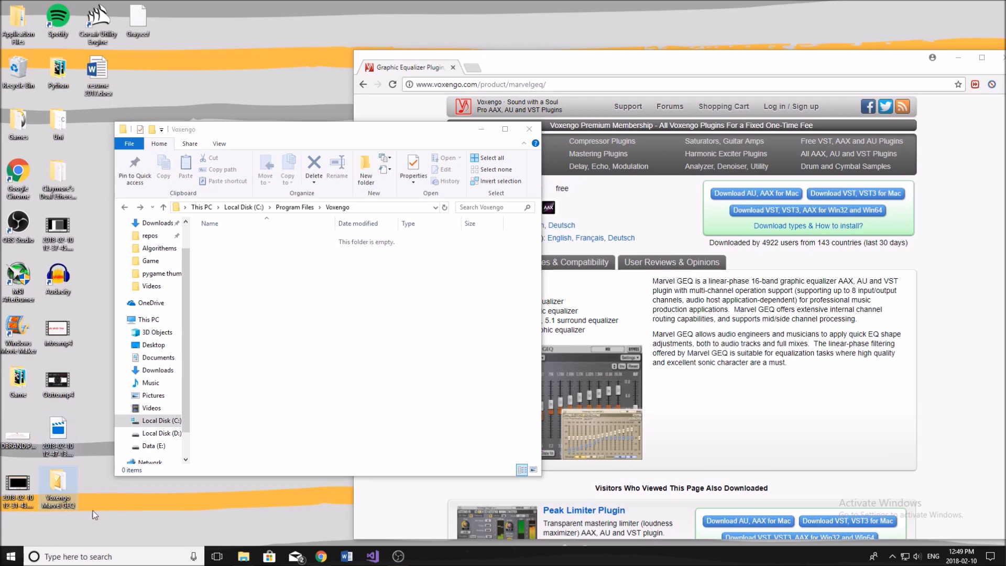
- Browse to C:\Program Files\VSTPlugins to view its contents
{"action": "left_click", "coordinate": [157, 421]}
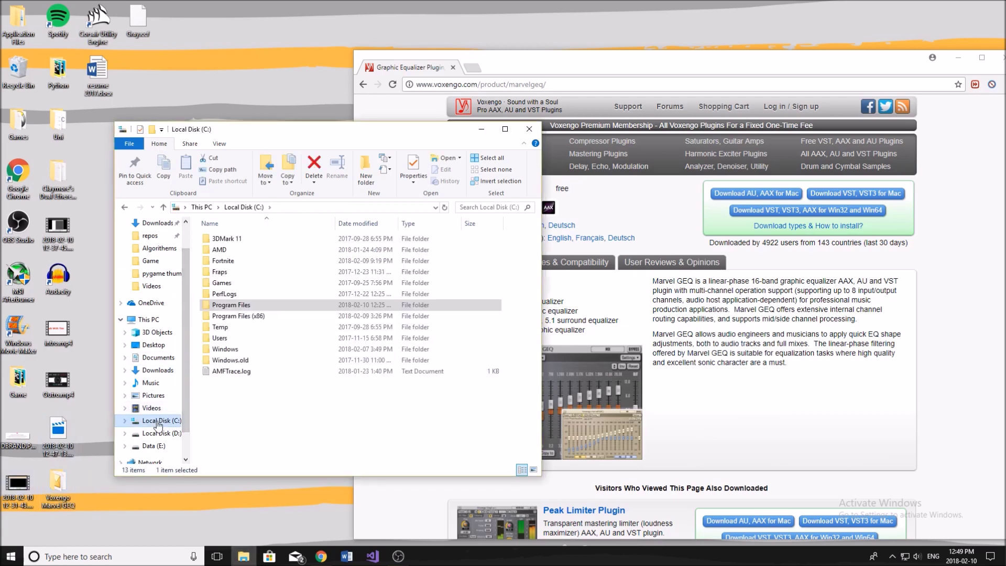
{"action": "left_click", "coordinate": [244, 306]}
{"action": "double_click", "coordinate": [243, 306]}
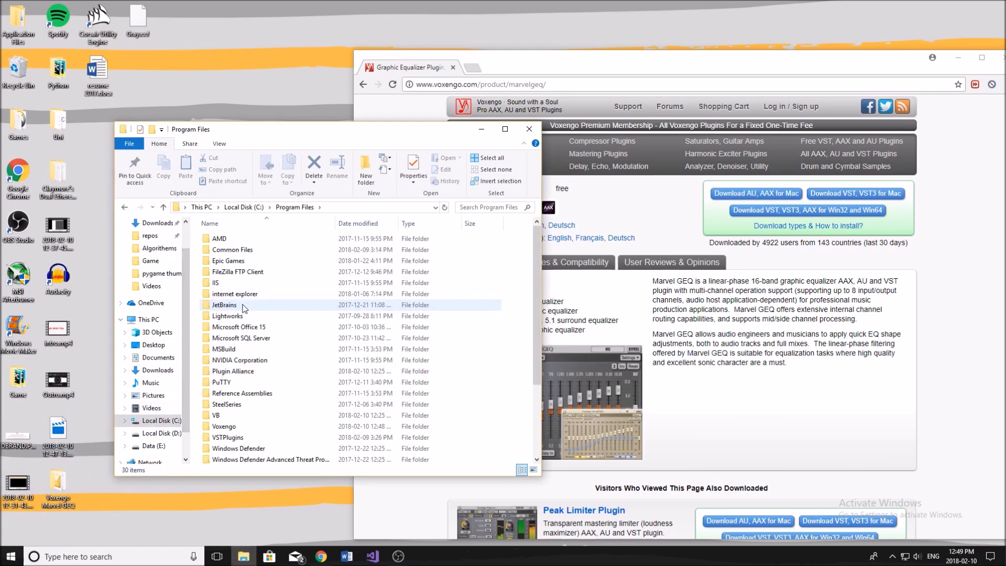
{"action": "scroll", "coordinate": [245, 308], "scroll_direction": "down", "scroll_amount": 4}
{"action": "scroll", "coordinate": [244, 307], "scroll_direction": "down", "scroll_amount": 1}
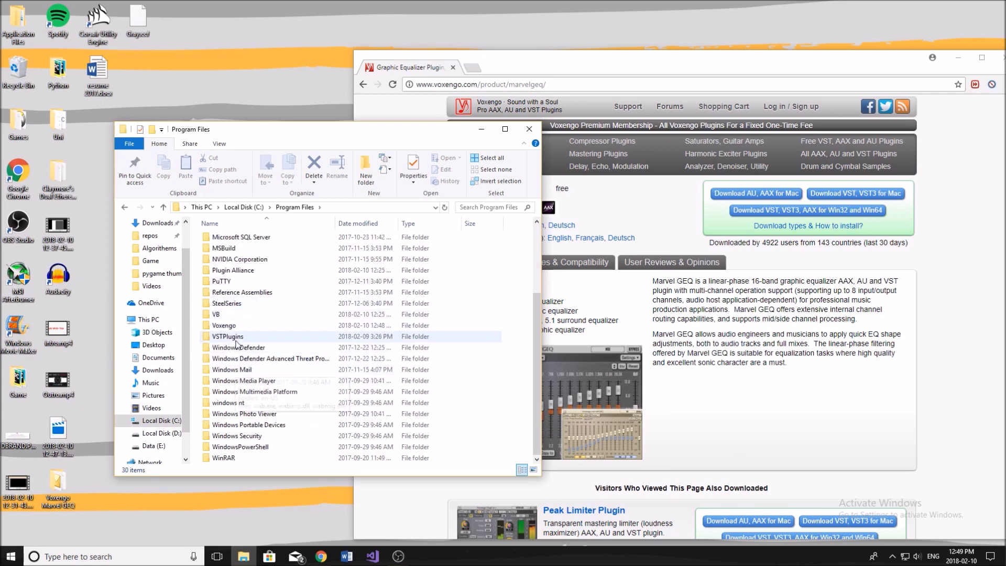
{"action": "left_click", "coordinate": [239, 340]}
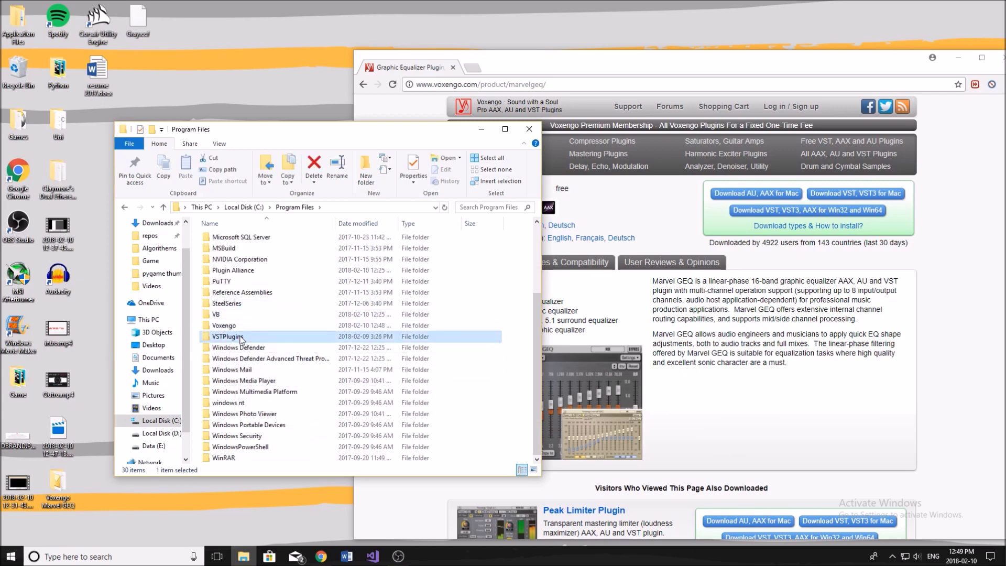
{"action": "double_click", "coordinate": [241, 339]}
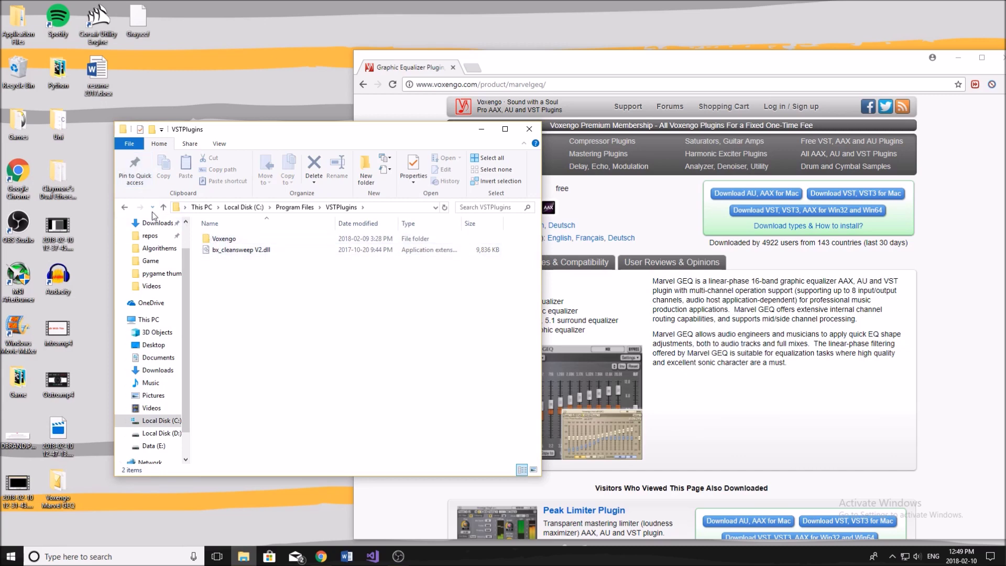
{"action": "left_click", "coordinate": [129, 209]}
- Create a test New folder in Program Files, then delete it
{"action": "right_click", "coordinate": [241, 437]}
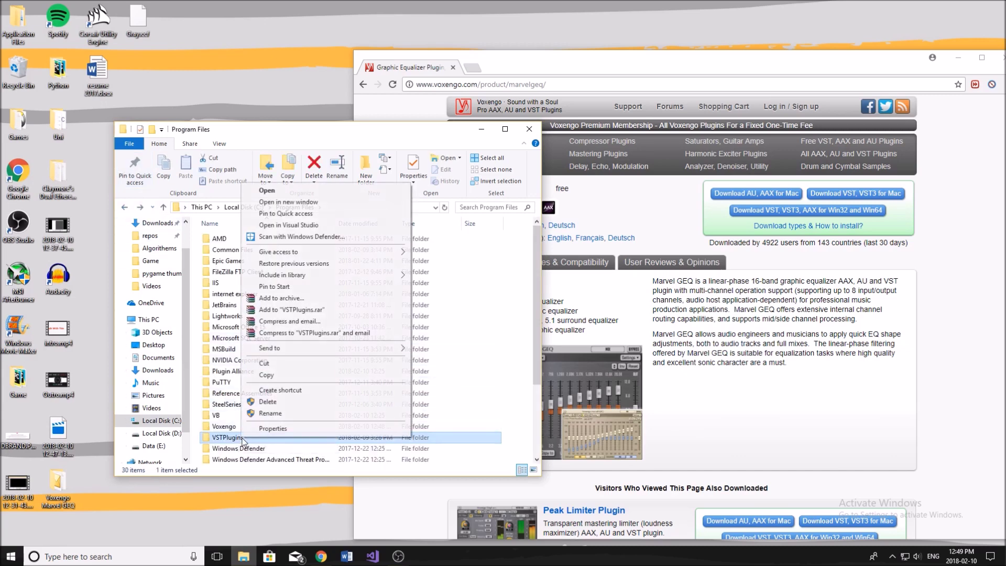
{"action": "key", "text": "Escape"}
{"action": "right_click", "coordinate": [470, 372]}
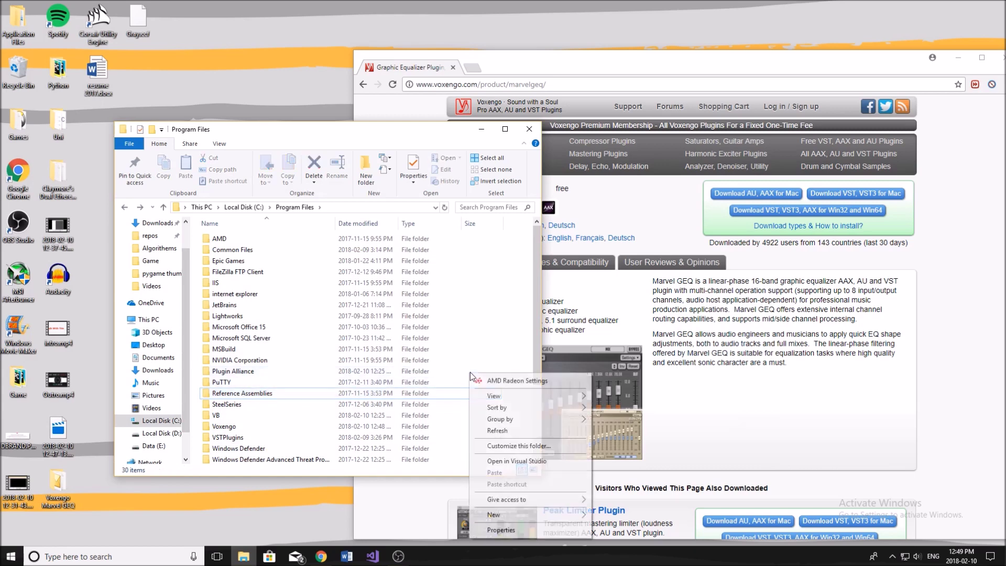
{"action": "mouse_move", "coordinate": [519, 515]}
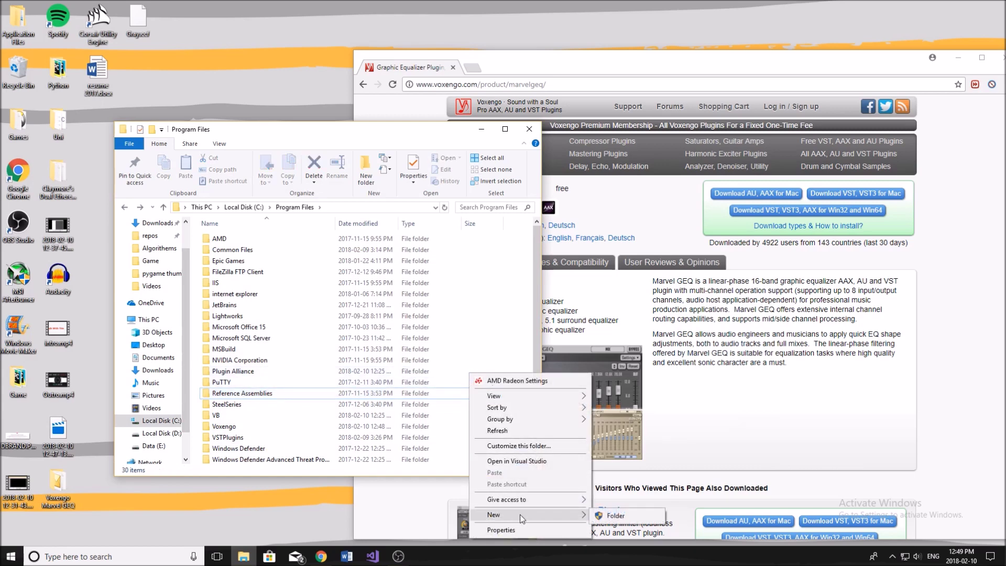
{"action": "left_click", "coordinate": [611, 515]}
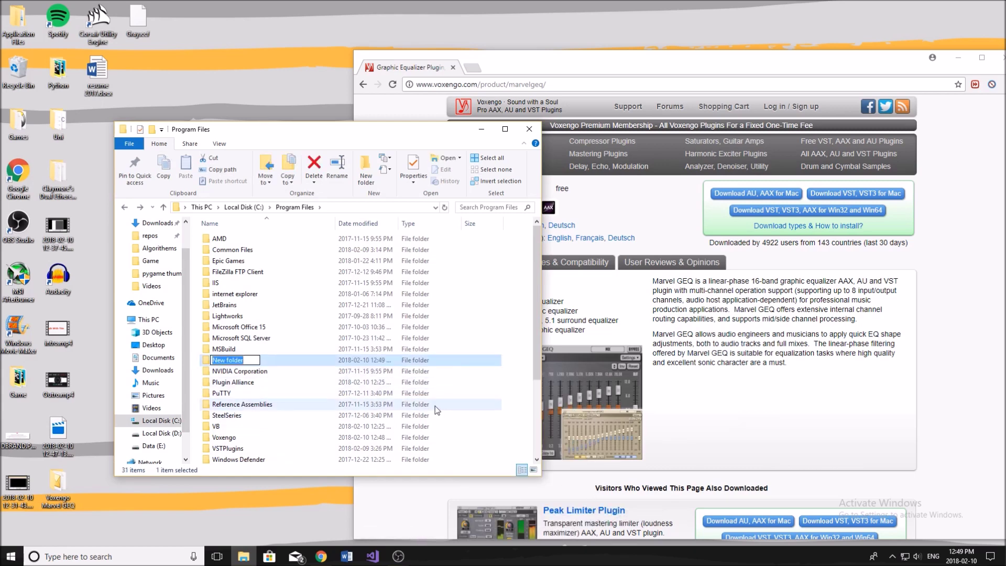
{"action": "type", "text": "VST"}
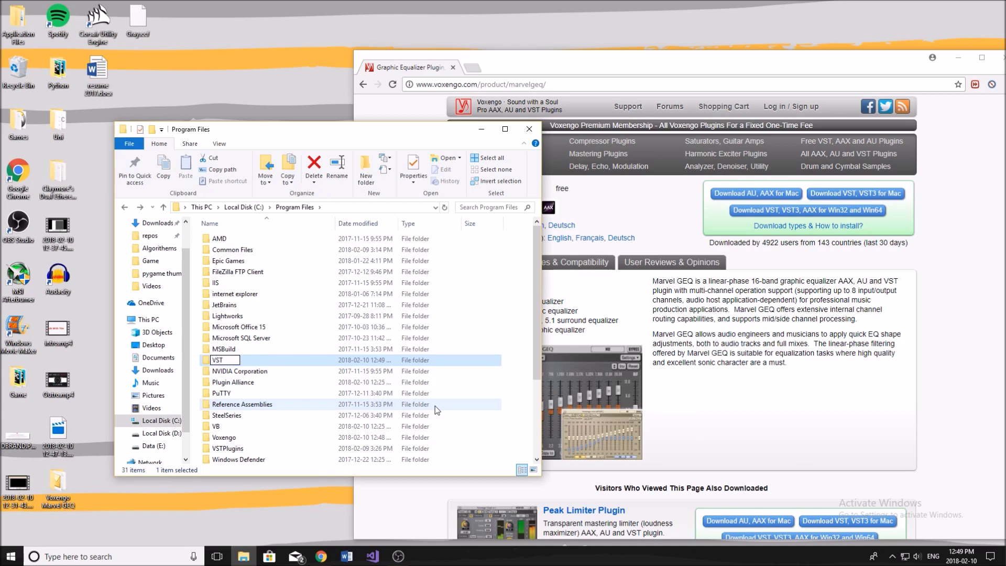
{"action": "type", "text": "Plugins"}
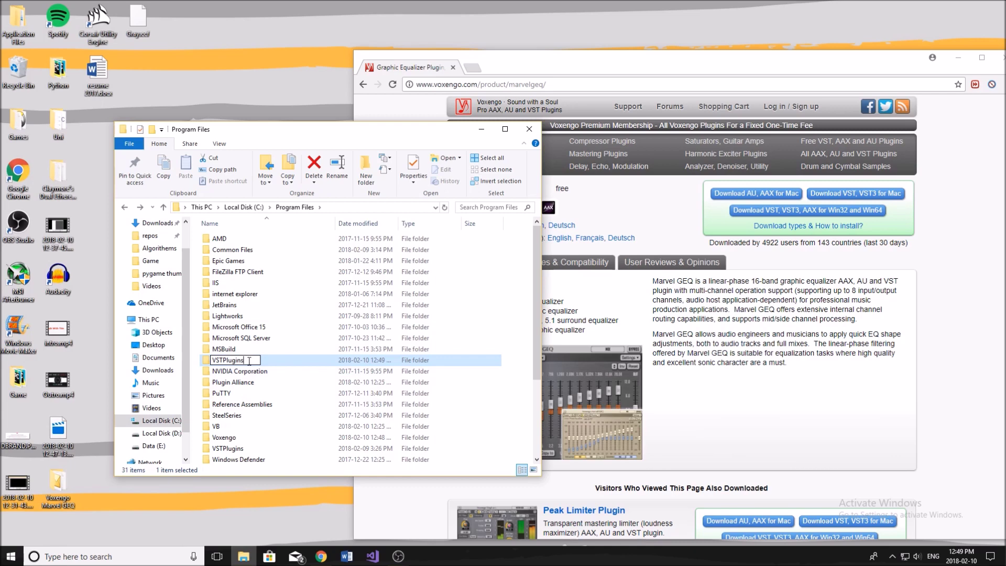
{"action": "key", "text": "BackSpace"}
{"action": "key", "text": "BackSpace"}
{"action": "key", "text": "BackSpace"}
{"action": "key", "text": "BackSpace"}
{"action": "key", "text": "BackSpace"}
{"action": "key", "text": "BackSpace"}
{"action": "key", "text": "BackSpace"}
{"action": "key", "text": "BackSpace"}
{"action": "key", "text": "BackSpace"}
{"action": "key", "text": "BackSpace"}
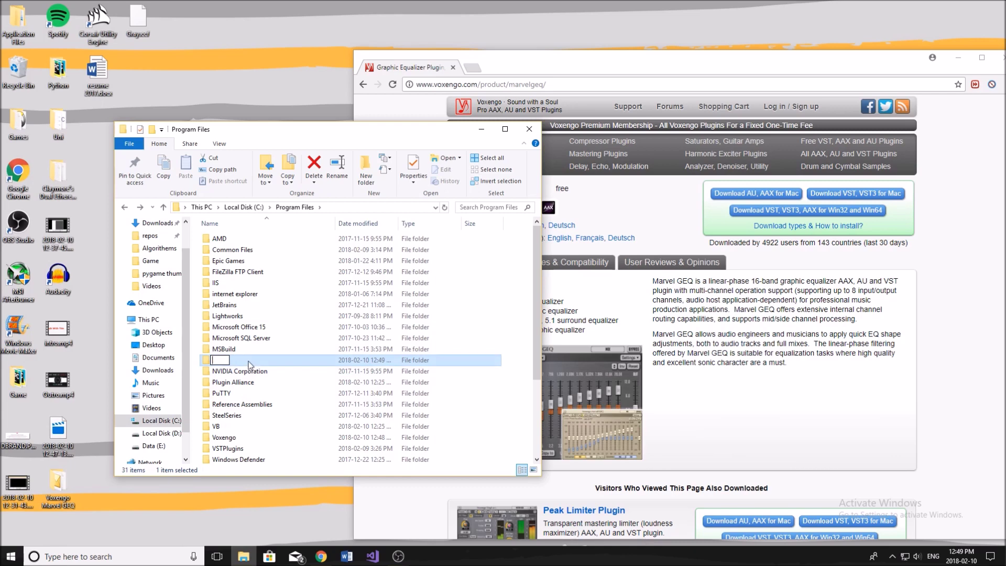
{"action": "key", "text": "Return"}
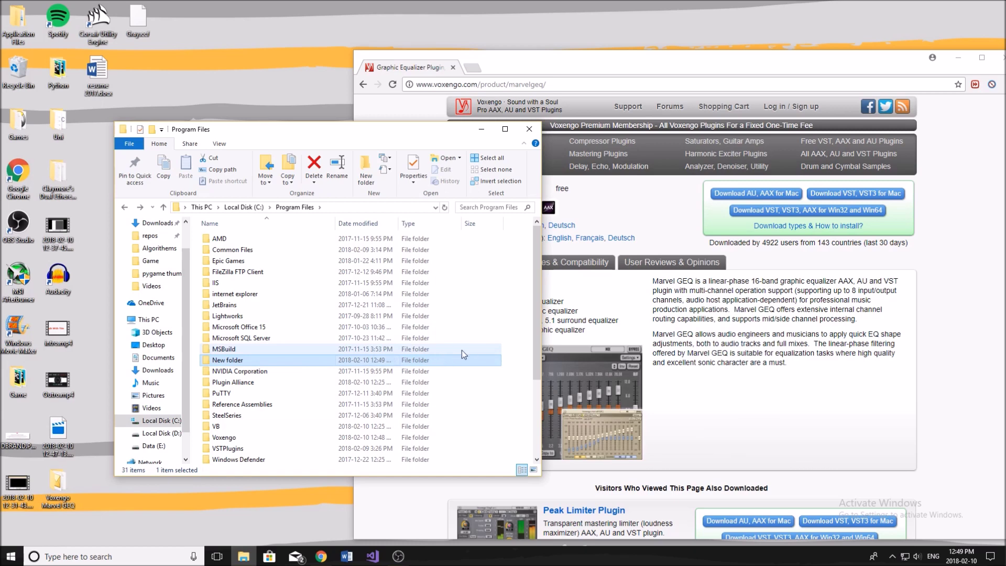
{"action": "right_click", "coordinate": [234, 361]}
{"action": "left_click", "coordinate": [273, 321]}
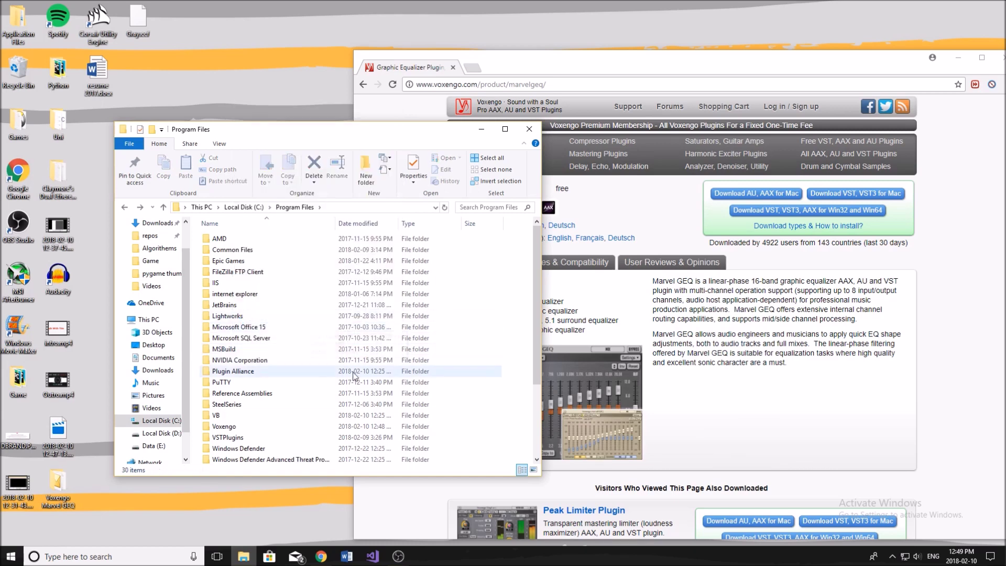
- Open VSTPlugins, abandon moving the desktop Voxengo Marvel GEQ folder there, and delete it instead
{"action": "scroll", "coordinate": [253, 400], "scroll_direction": "down", "scroll_amount": 1}
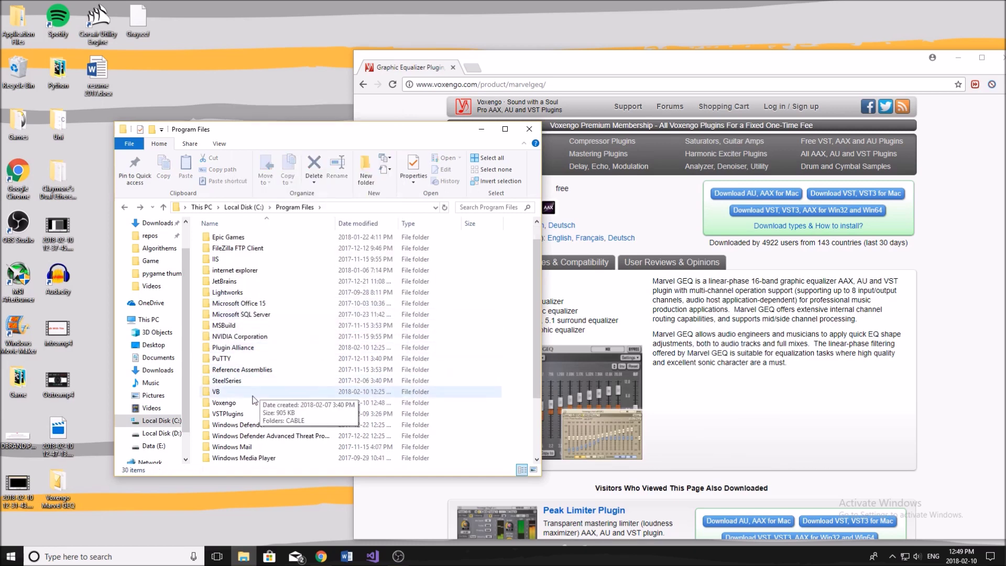
{"action": "double_click", "coordinate": [228, 414]}
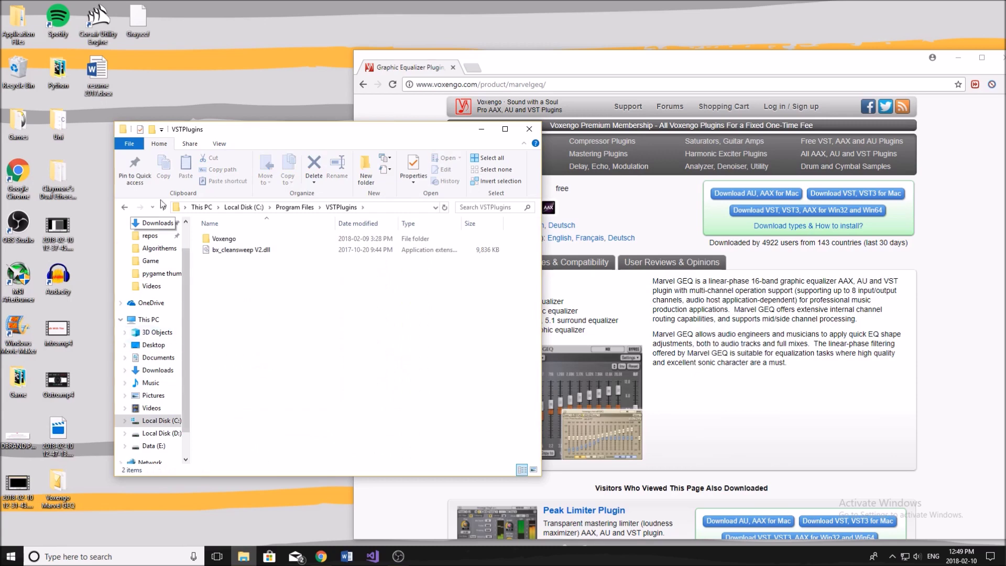
{"action": "left_click_drag", "start_coordinate": [58, 488], "coordinate": [193, 345]}
{"action": "key", "text": "Escape"}
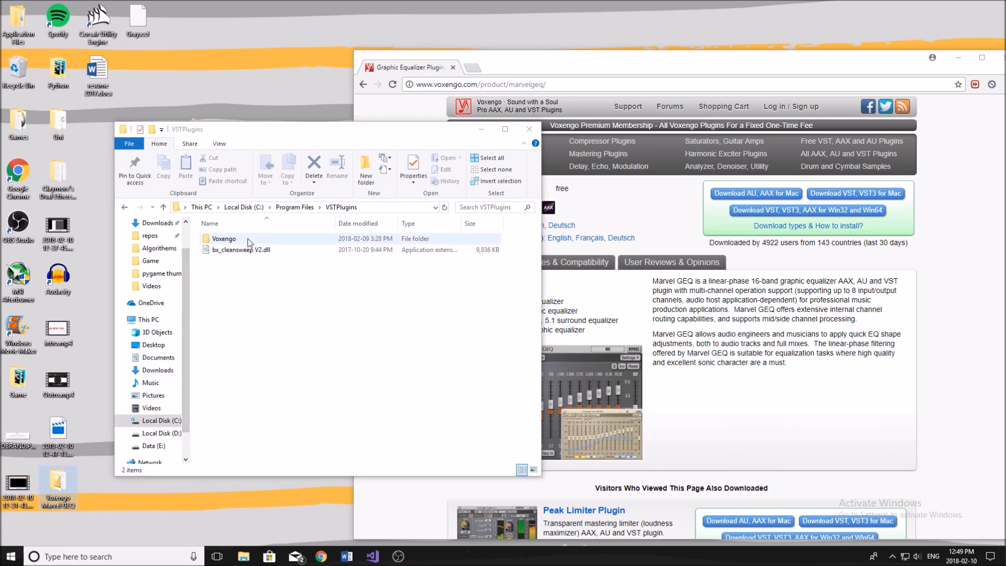
{"action": "right_click", "coordinate": [48, 494]}
{"action": "left_click", "coordinate": [90, 454]}
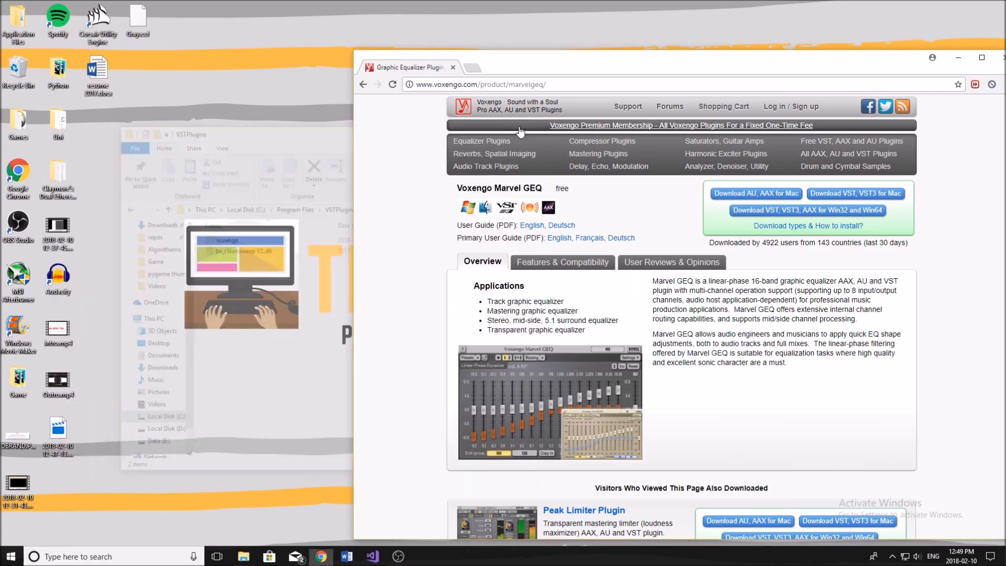
{"action": "left_click_drag", "start_coordinate": [590, 55], "coordinate": [543, 5]}
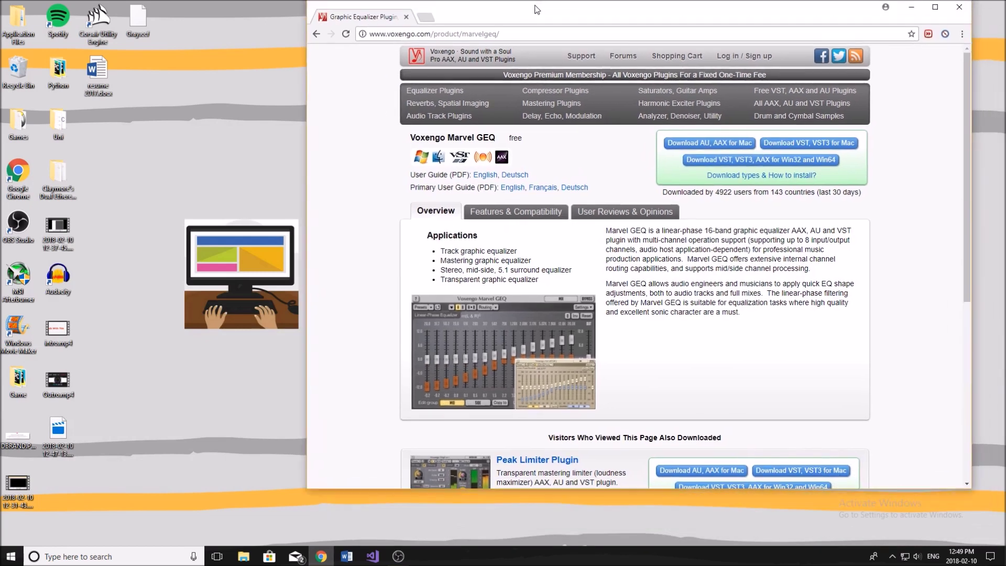
{"action": "mouse_move", "coordinate": [399, 556]}
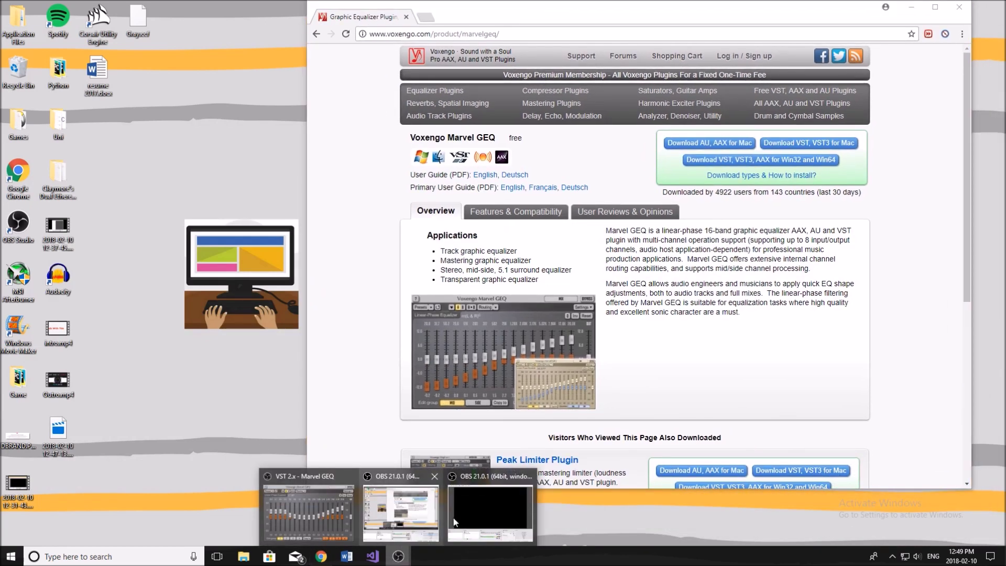
{"action": "left_click", "coordinate": [498, 507]}
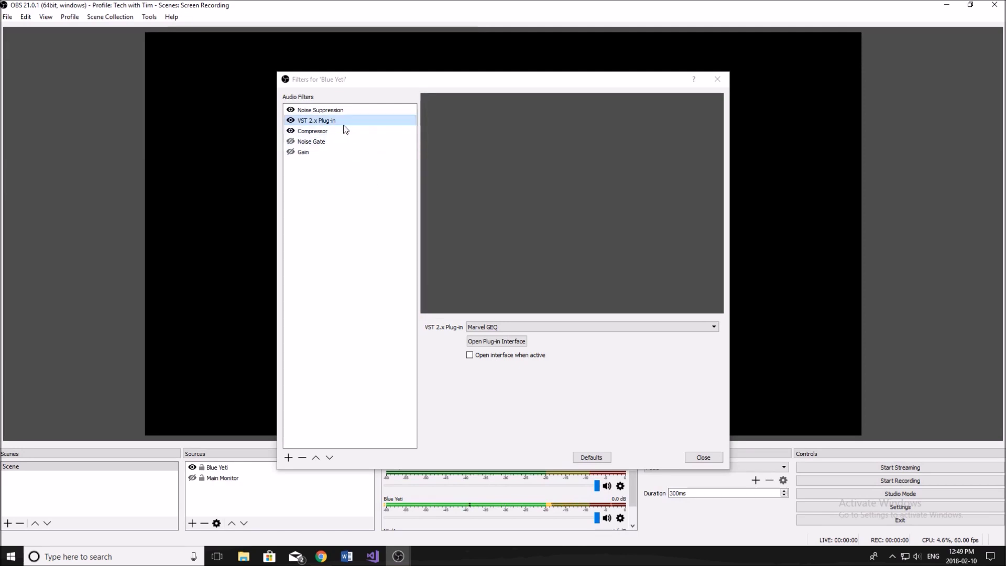
{"action": "left_click", "coordinate": [529, 330]}
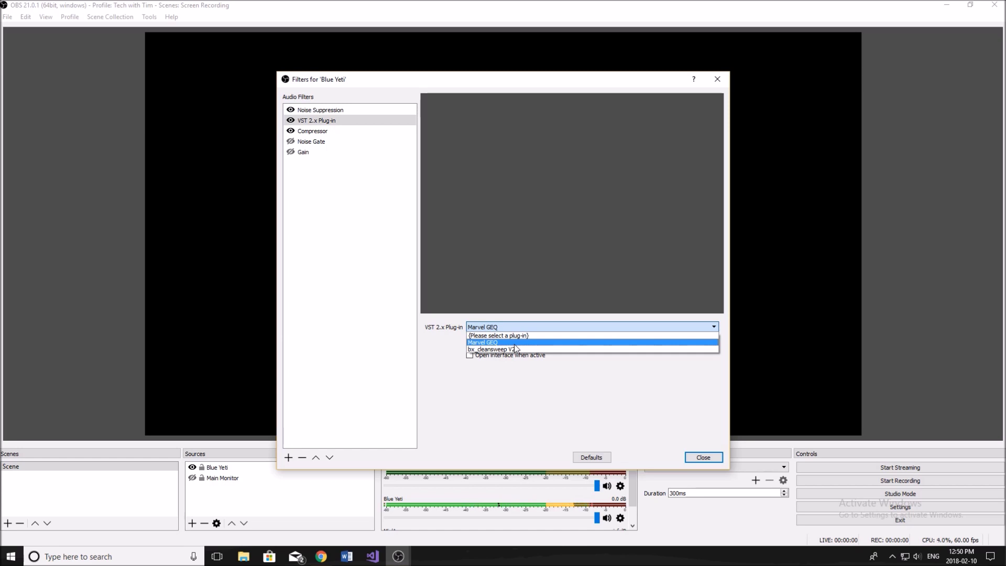
{"action": "left_click", "coordinate": [801, 186]}
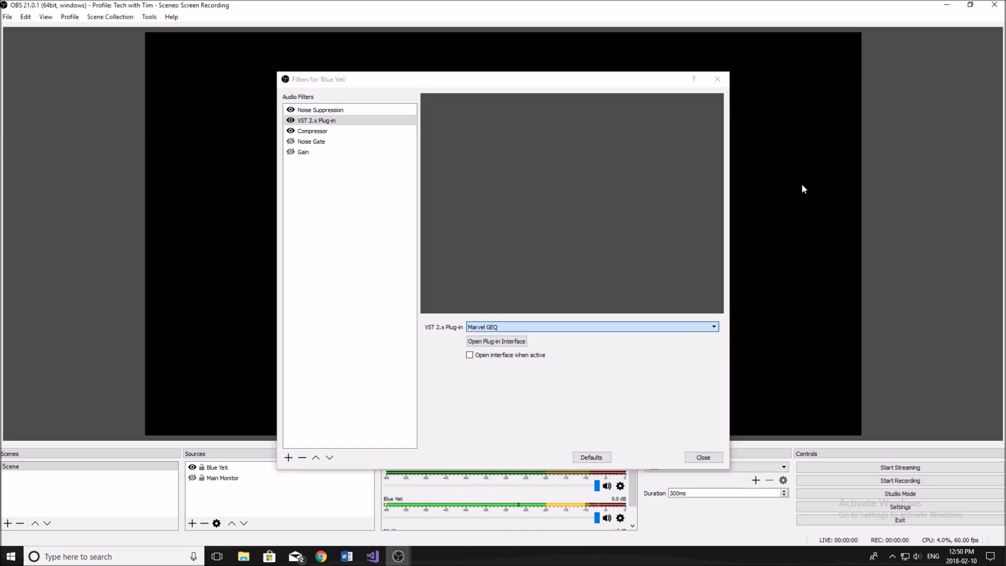
{"action": "left_click", "coordinate": [151, 552]}
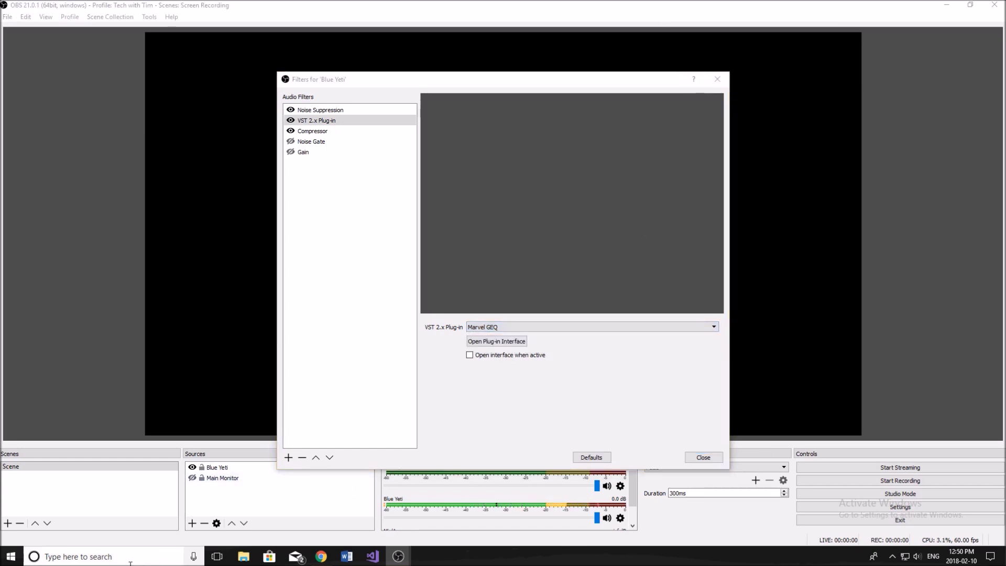
{"action": "left_click", "coordinate": [243, 556]}
{"action": "scroll", "coordinate": [292, 298], "scroll_direction": "down", "scroll_amount": 2}
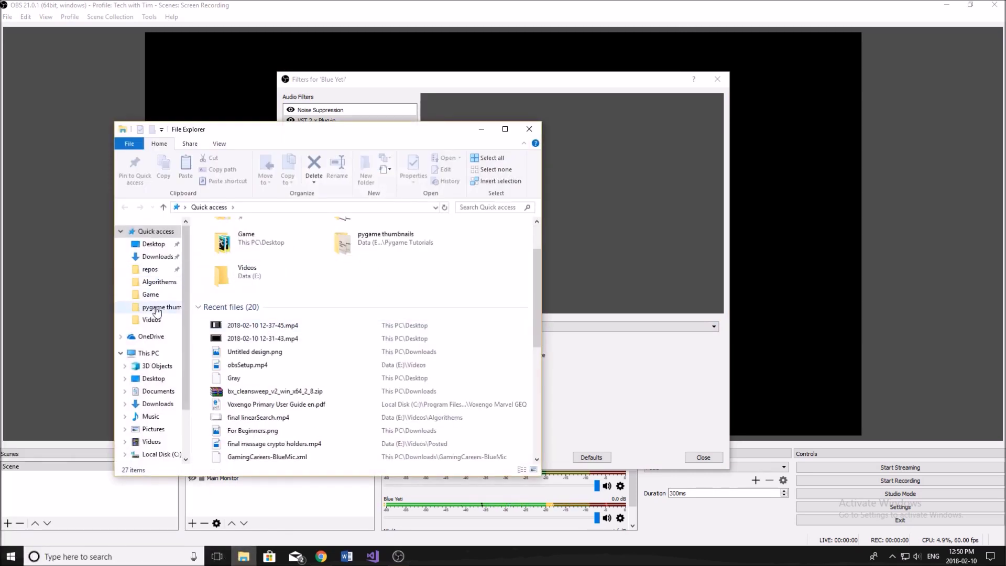
{"action": "left_click", "coordinate": [157, 404]}
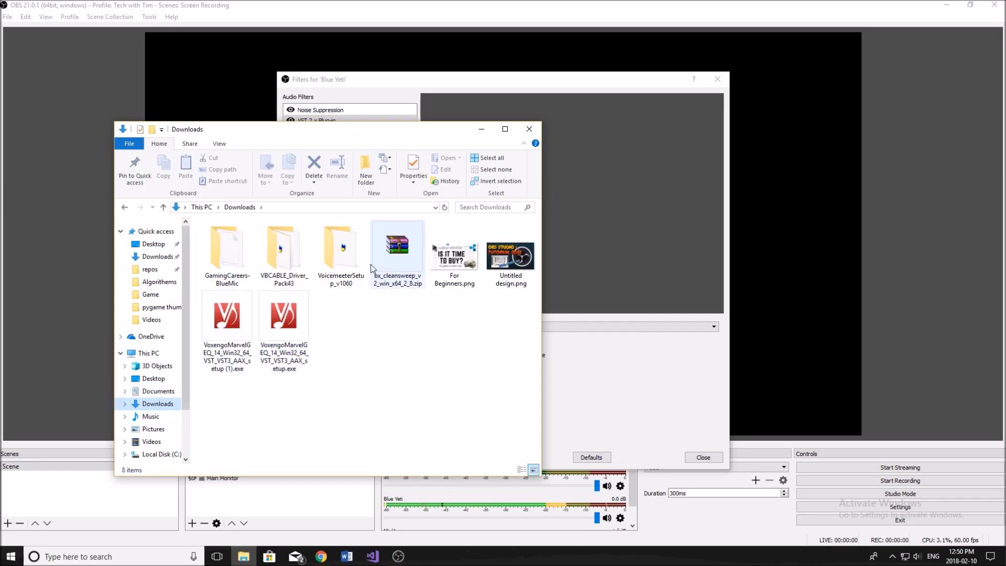
{"action": "left_click", "coordinate": [292, 331]}
{"action": "double_click", "coordinate": [292, 332]}
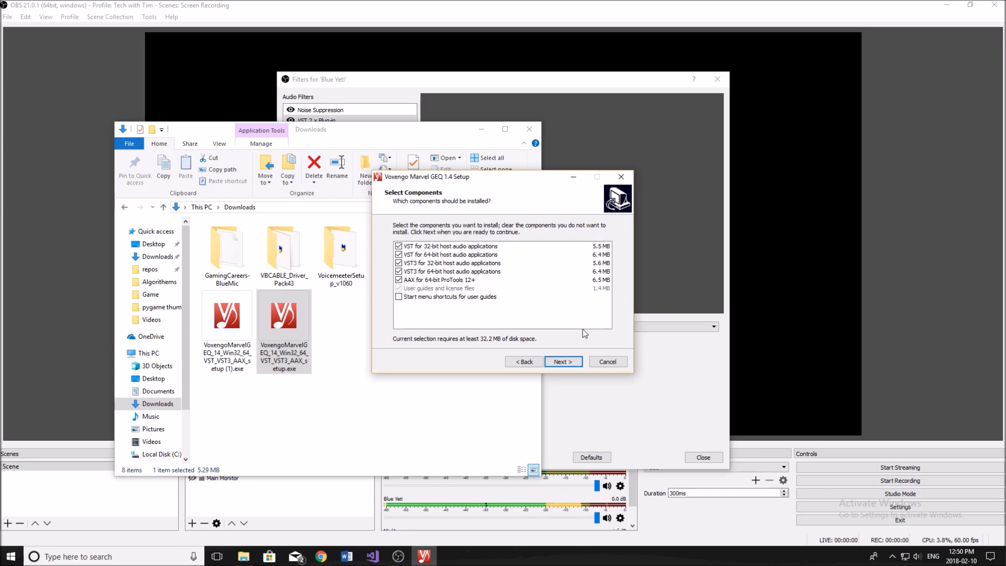
{"action": "left_click", "coordinate": [608, 362]}
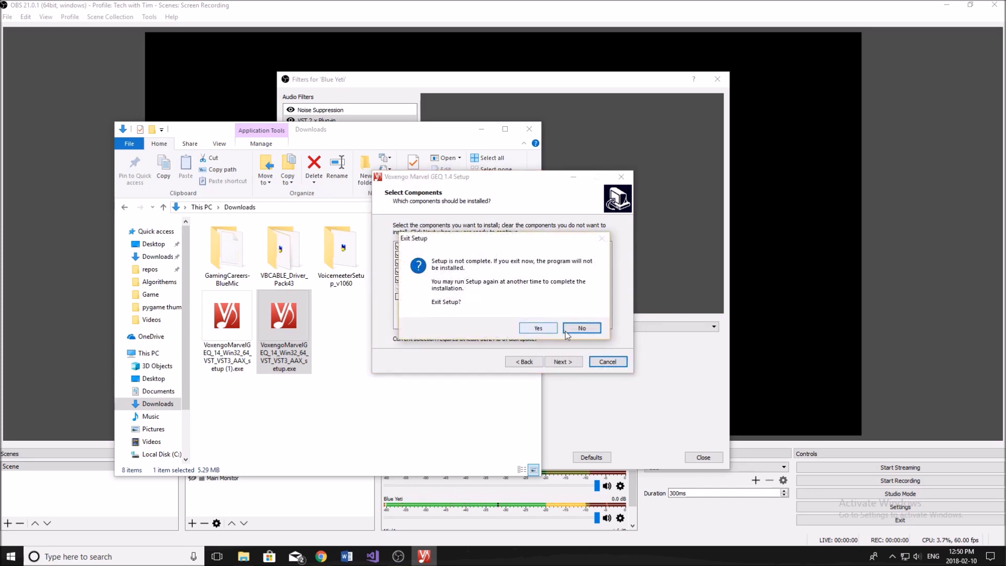
{"action": "left_click", "coordinate": [538, 328]}
{"action": "left_click", "coordinate": [531, 129]}
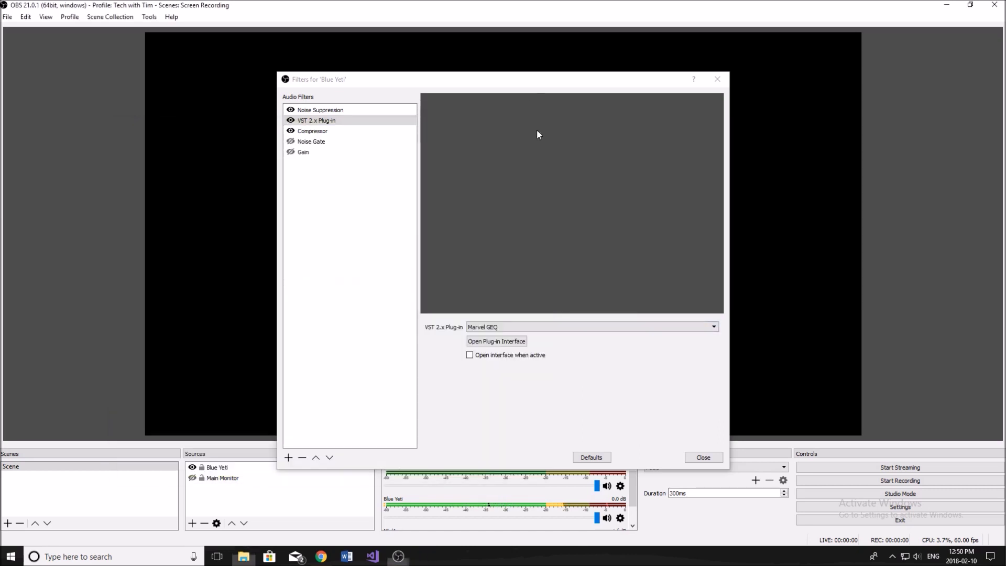
- Open the Marvel GEQ equalizer interface from the VST 2.x filter and show its Preset Manager
{"action": "left_click", "coordinate": [501, 341]}
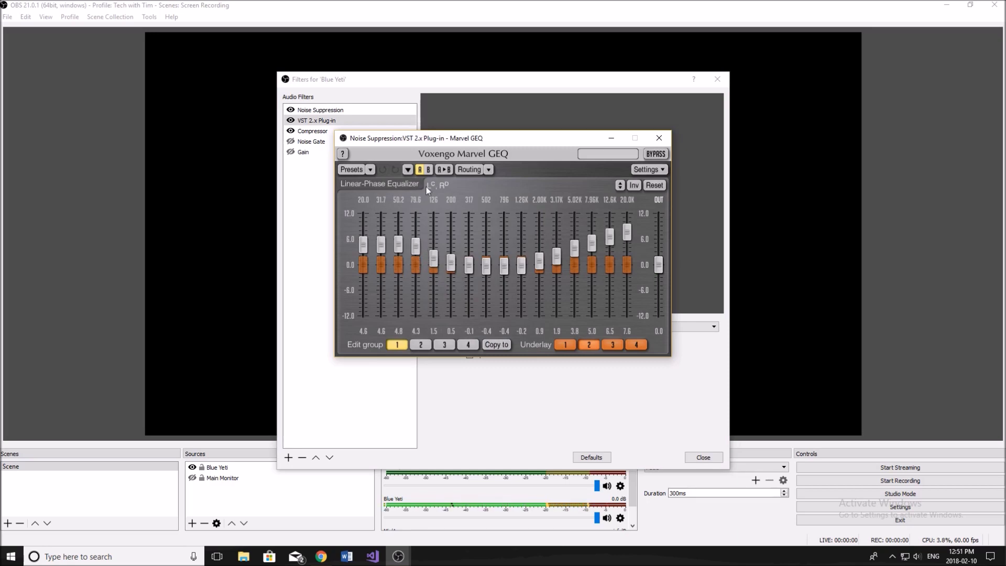
{"action": "left_click", "coordinate": [355, 172]}
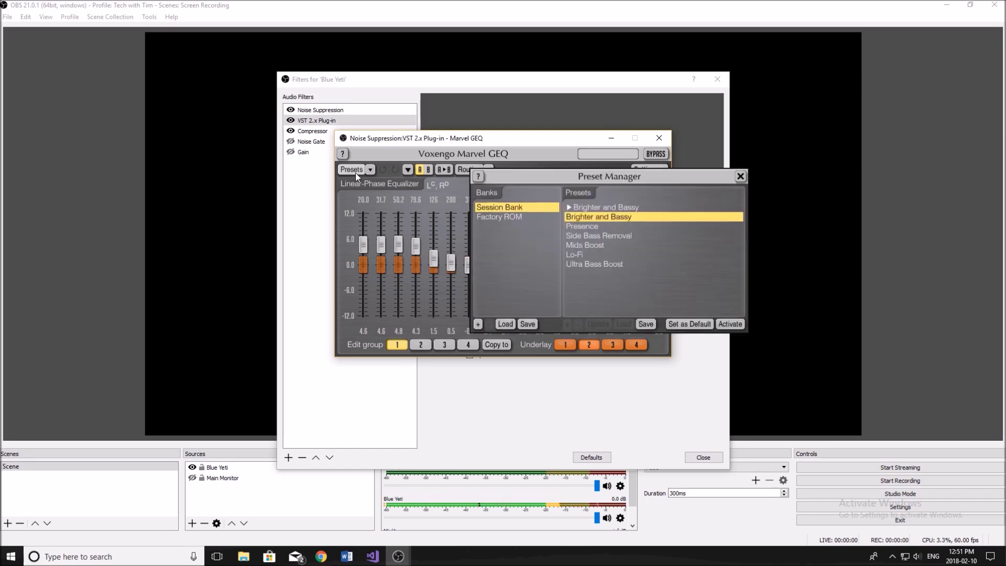
- Set Brighter and Bassy as the default Marvel GEQ preset, activate it, and close Preset Manager
{"action": "left_click_drag", "start_coordinate": [582, 178], "coordinate": [485, 187]}
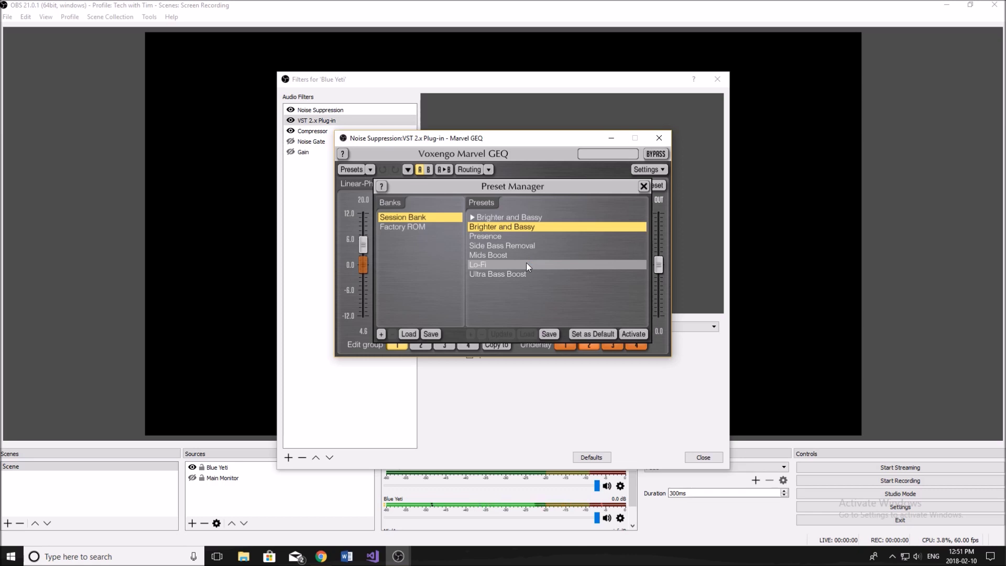
{"action": "double_click", "coordinate": [494, 226]}
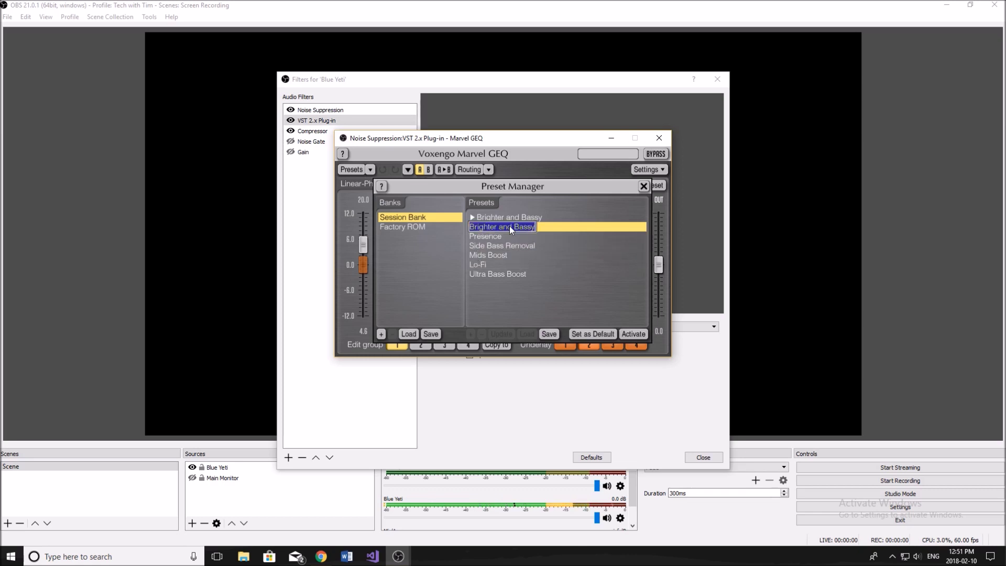
{"action": "left_click", "coordinate": [602, 335]}
{"action": "left_click", "coordinate": [602, 336]}
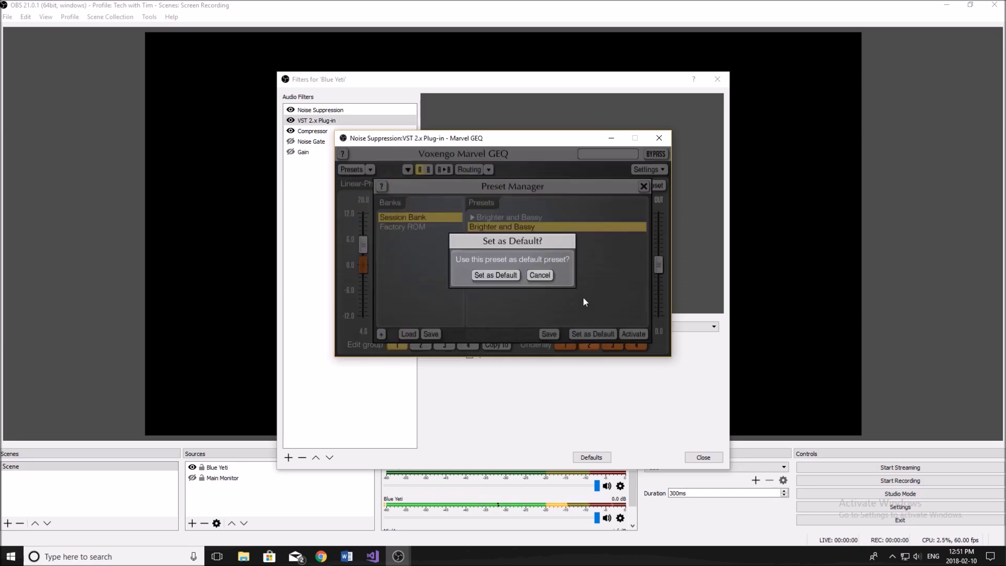
{"action": "left_click", "coordinate": [495, 275]}
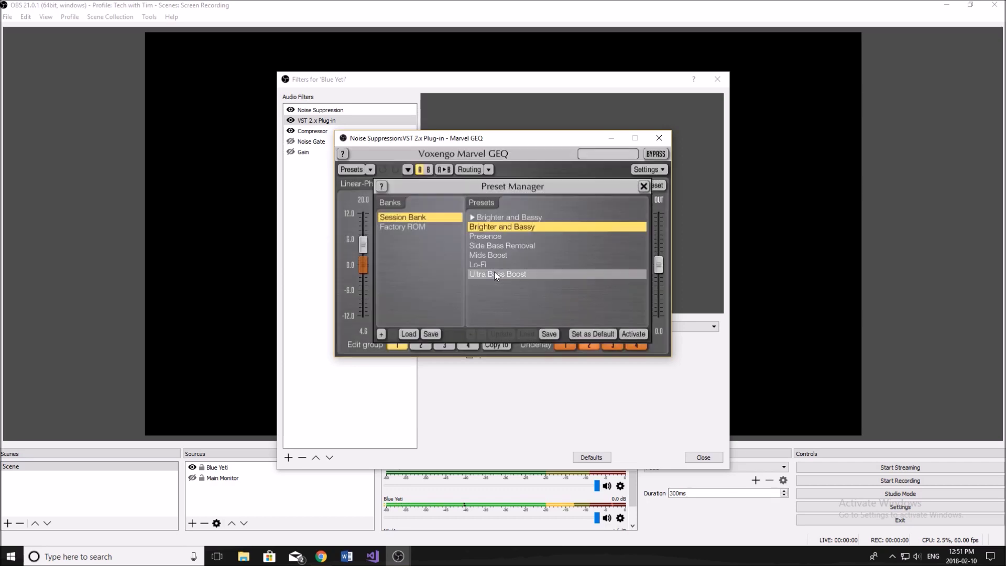
{"action": "left_click", "coordinate": [633, 333]}
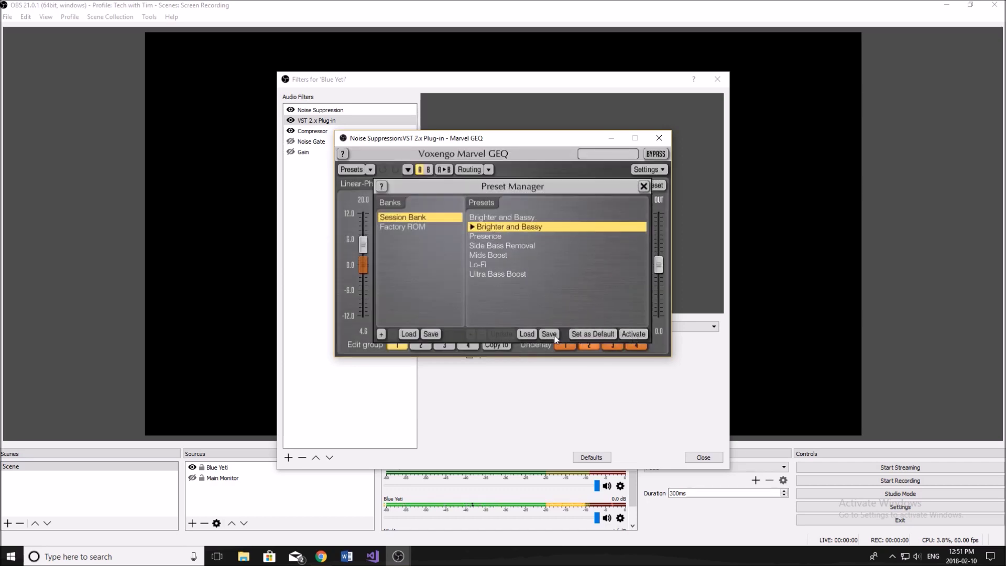
{"action": "left_click", "coordinate": [643, 187]}
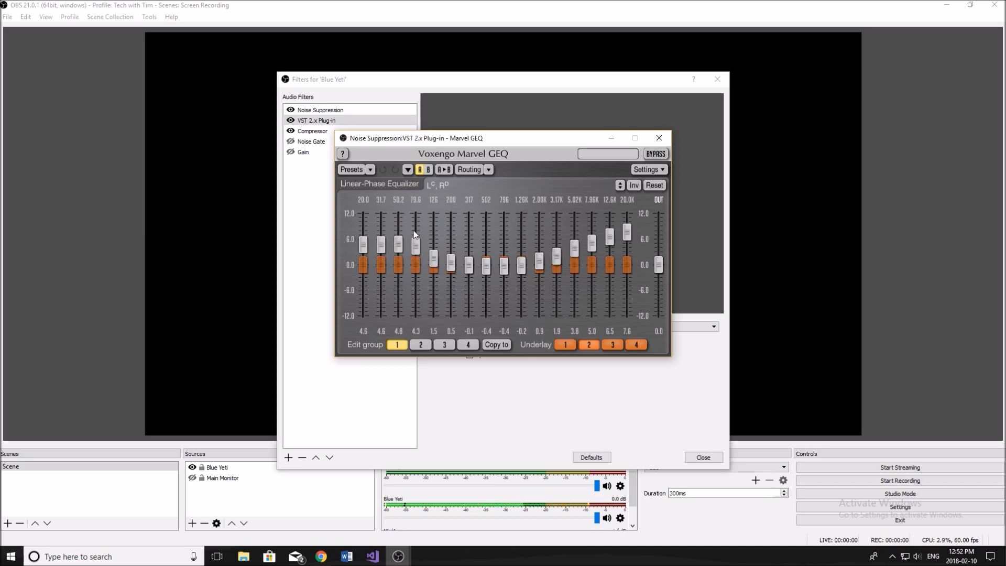
- Close the Marvel GEQ plug-in window and the Blue Yeti Filters dialog
{"action": "left_click", "coordinate": [660, 138]}
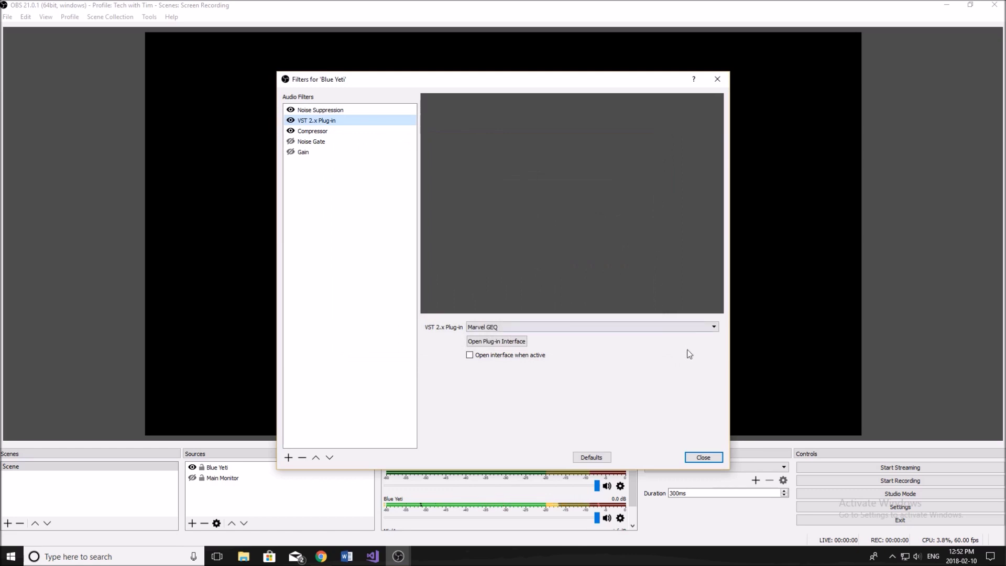
{"action": "left_click", "coordinate": [703, 457]}
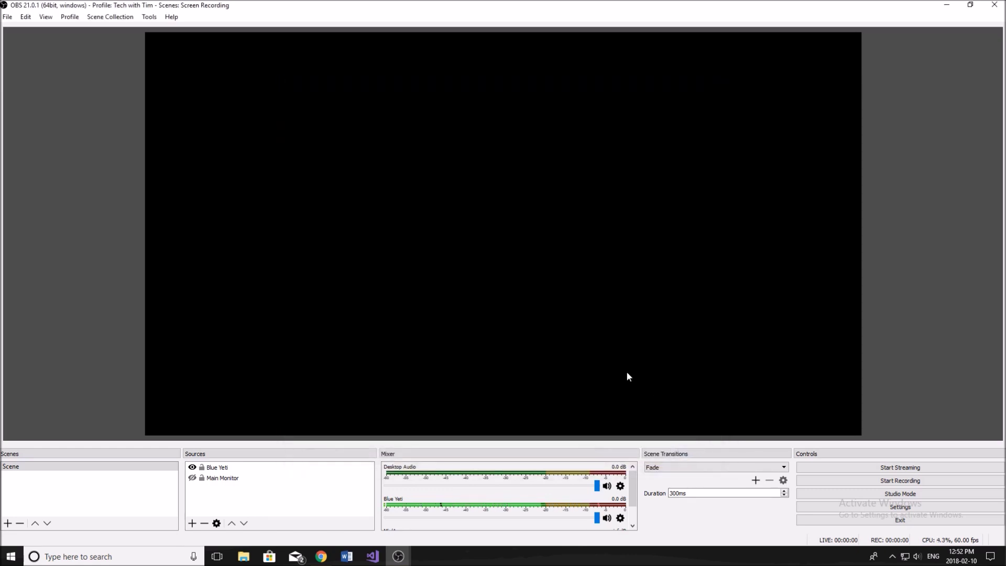
{"action": "left_click", "coordinate": [620, 518]}
- Reopen the Blue Yeti filters and review the Noise Suppression, VST 2.x Plug-in and Compressor settings
{"action": "left_click", "coordinate": [635, 485]}
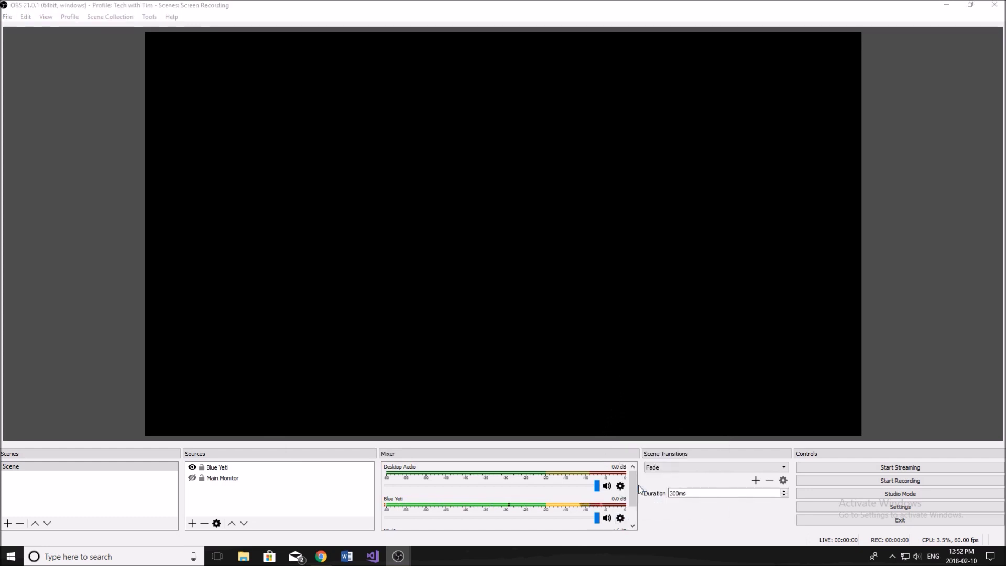
{"action": "left_click", "coordinate": [342, 109]}
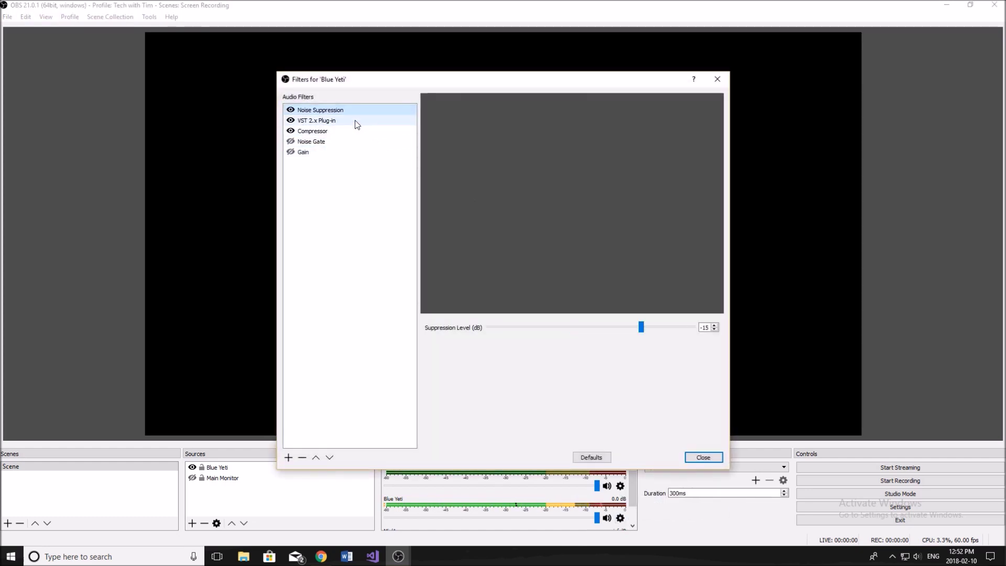
{"action": "left_click", "coordinate": [352, 121]}
{"action": "left_click", "coordinate": [343, 132]}
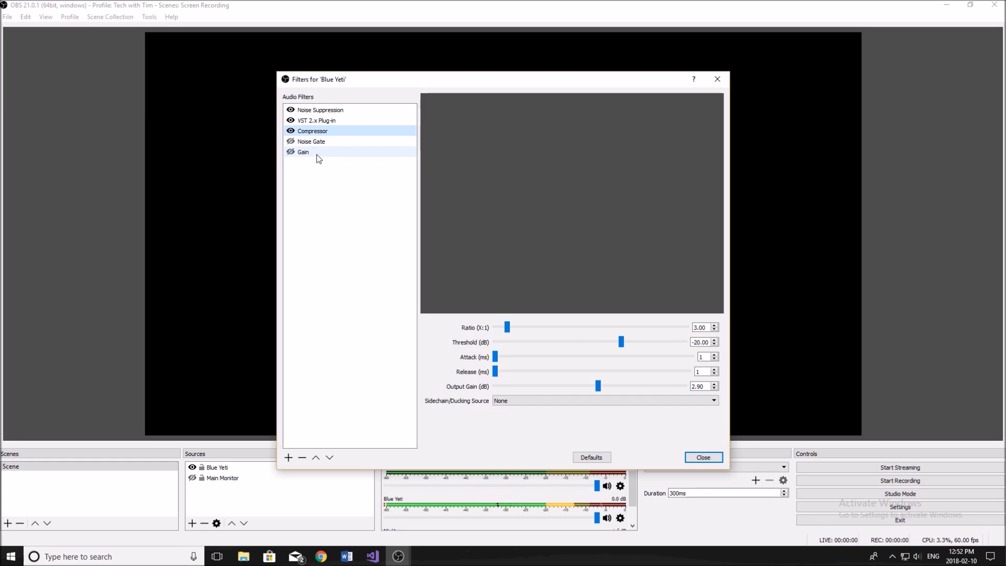